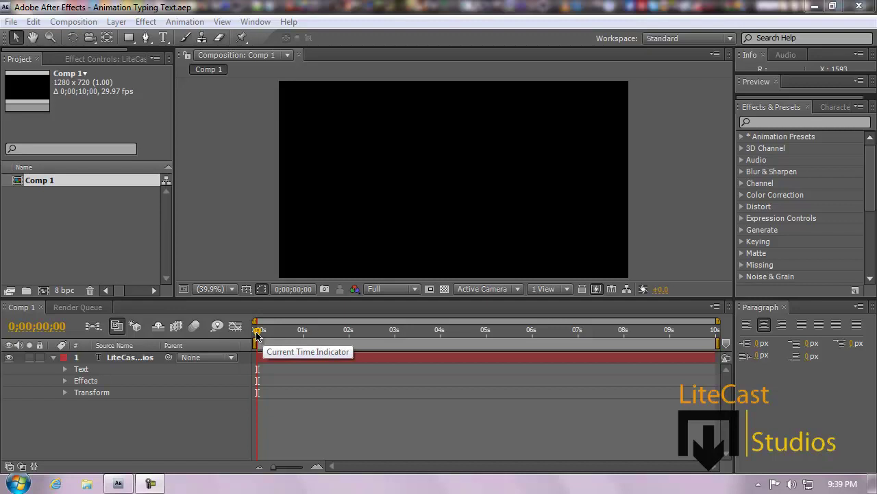
Step: Narrow the project area slightly so the composition viewer gets more width
mouse_move(257, 334)
mouse_down()
mouse_move(478, 342)
mouse_move(725, 369)
mouse_move(604, 339)
mouse_move(255, 336)
mouse_up()
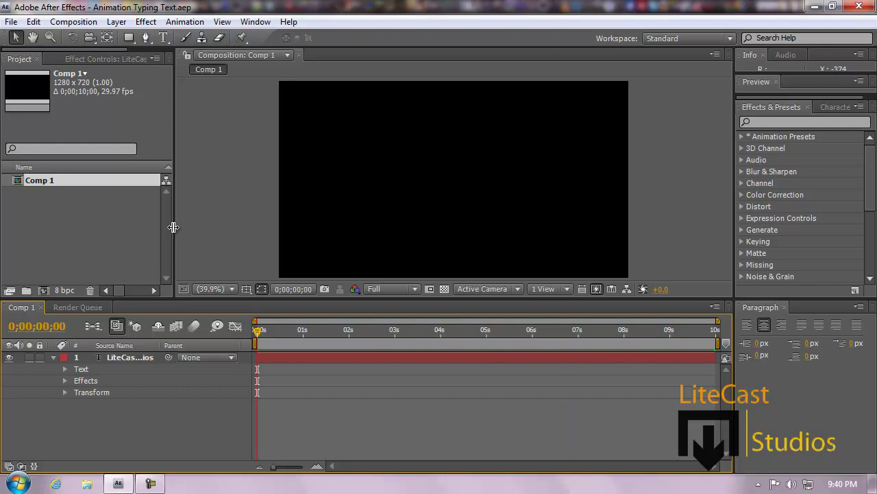
drag(176, 212, 151, 162)
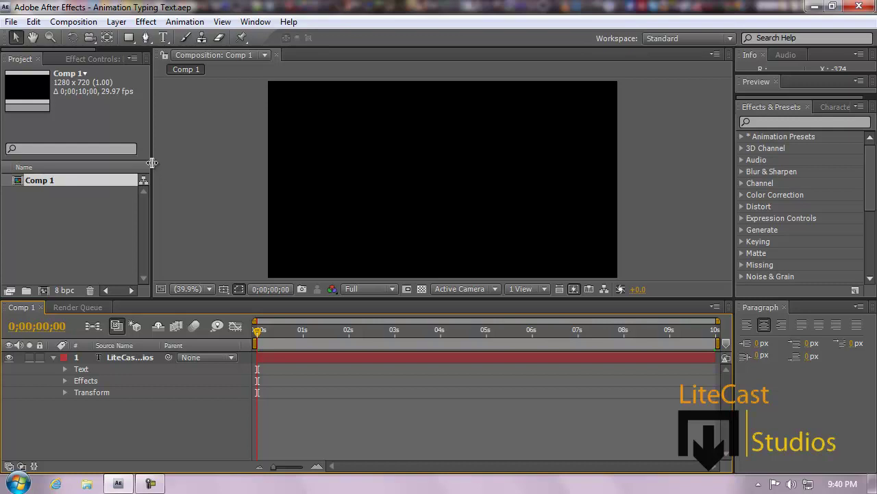
click(60, 232)
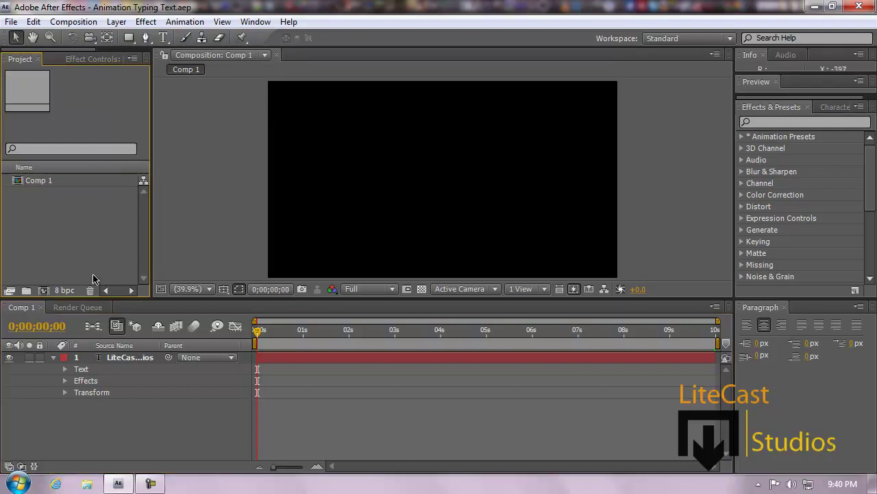
click(54, 358)
click(54, 358)
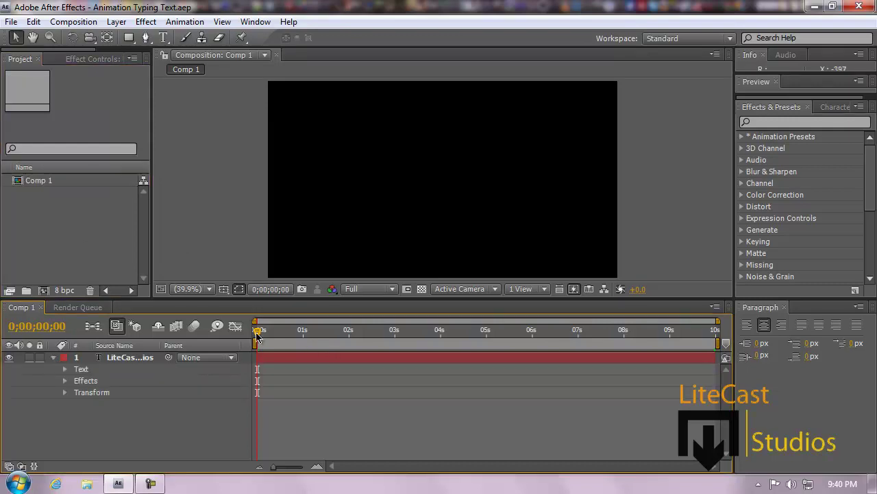
mouse_move(257, 335)
mouse_down()
mouse_move(382, 334)
mouse_move(238, 334)
mouse_move(604, 334)
mouse_move(699, 356)
mouse_move(255, 343)
mouse_up()
click(173, 217)
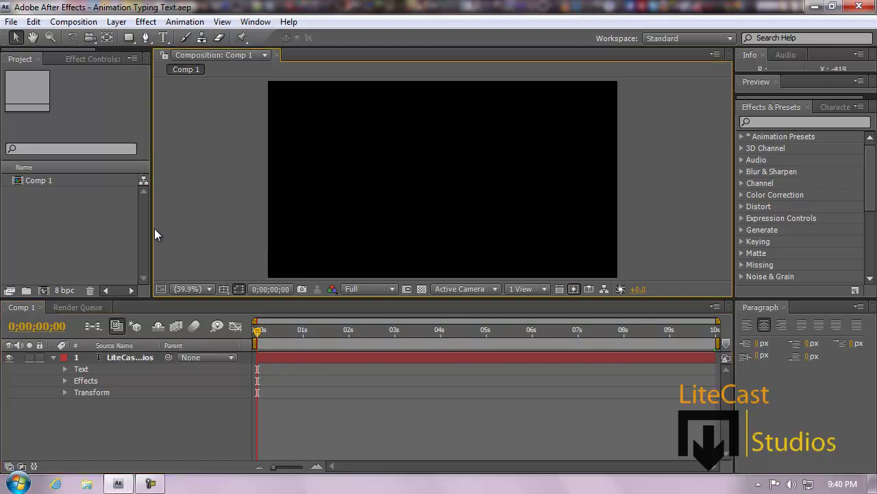
Step: Open the text layer's Source Text expression and examine its if/else cursor line and the closing substr(0,T) + Fl line
click(65, 369)
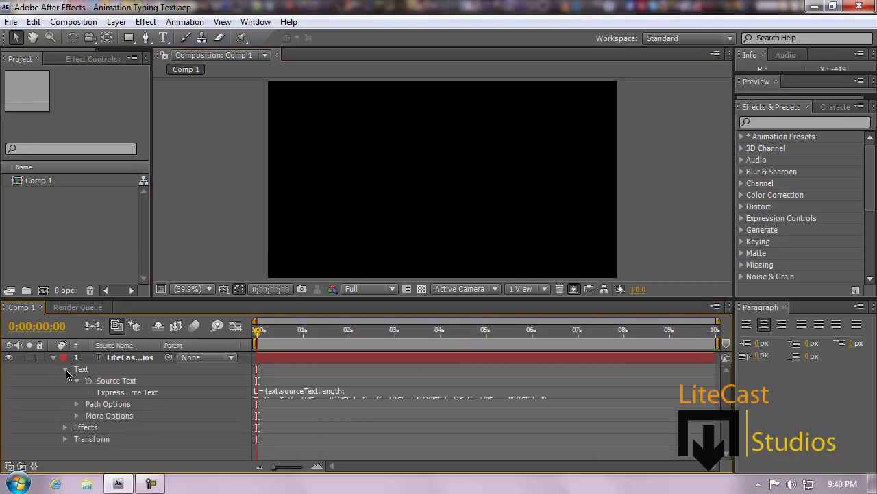
click(328, 397)
click(363, 442)
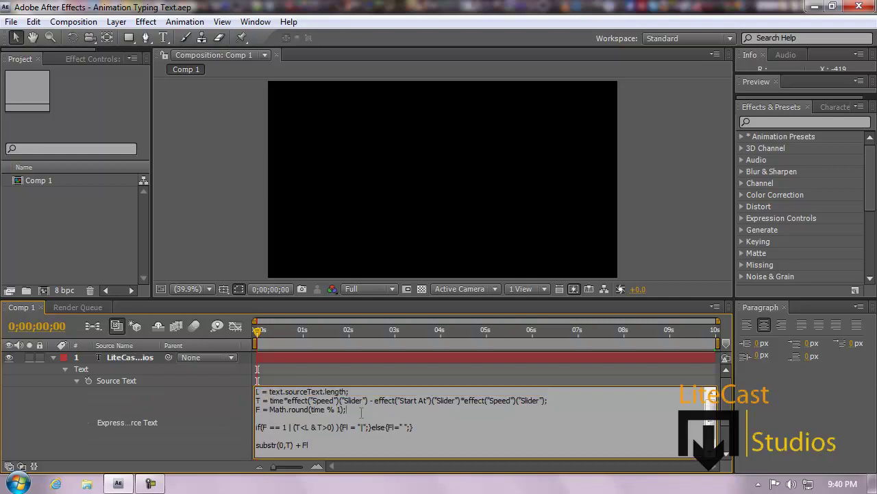
drag(319, 445, 256, 445)
drag(413, 426, 256, 427)
drag(331, 444, 257, 437)
click(319, 444)
drag(316, 445, 298, 446)
click(421, 426)
shift+click(250, 429)
click(251, 431)
click(346, 427)
drag(346, 427, 410, 428)
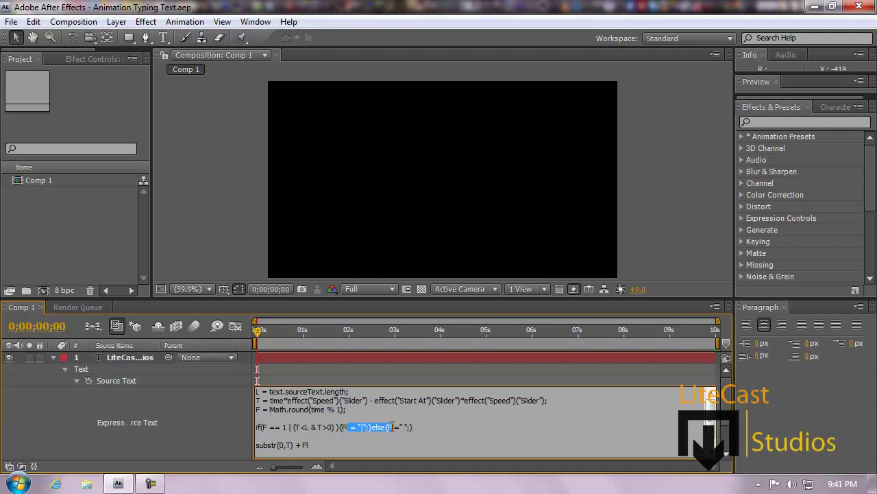
click(351, 447)
drag(311, 436, 255, 436)
click(308, 436)
Step: Examine the L, T and F variable definitions at the start of the Source Text expression
scroll(330, 414, up, 1)
drag(351, 392, 257, 391)
drag(347, 410, 257, 392)
click(335, 410)
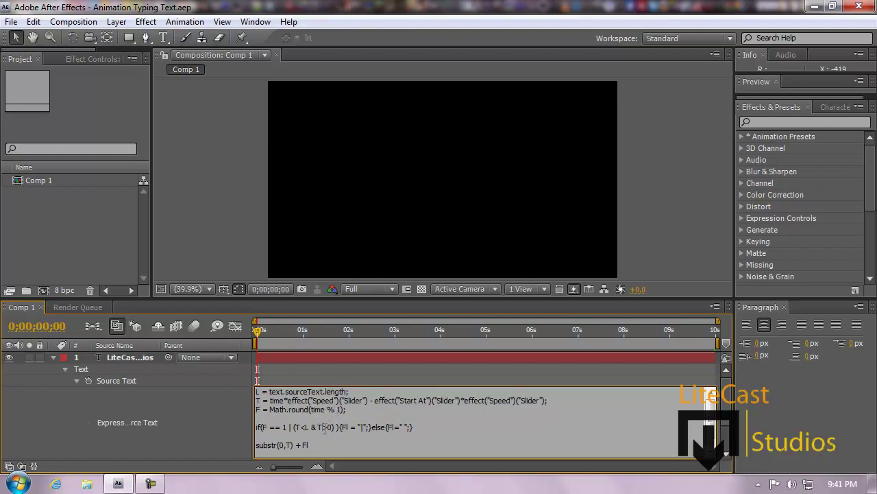
drag(354, 414, 261, 391)
click(324, 416)
shift+click(355, 411)
click(271, 400)
drag(354, 409, 202, 409)
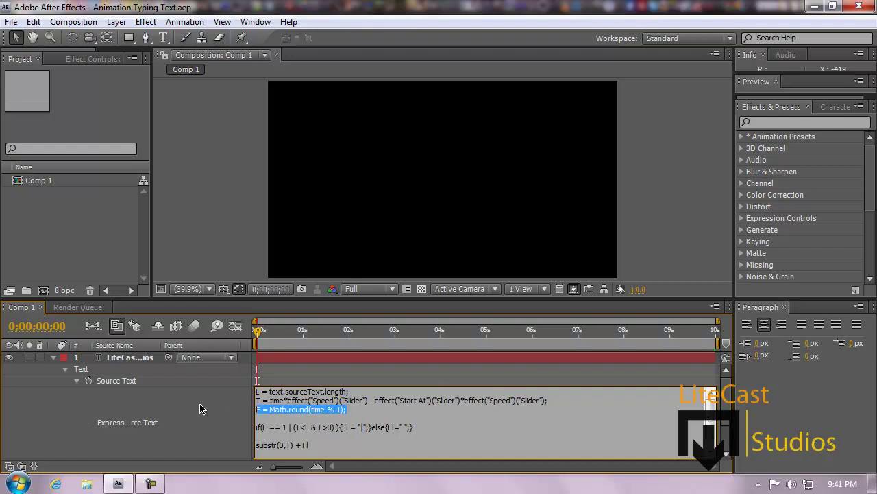
Step: Review the whole Source Text expression, from the variable definitions through the cursor condition to the substr line
drag(416, 429, 295, 429)
click(338, 449)
key(Return)
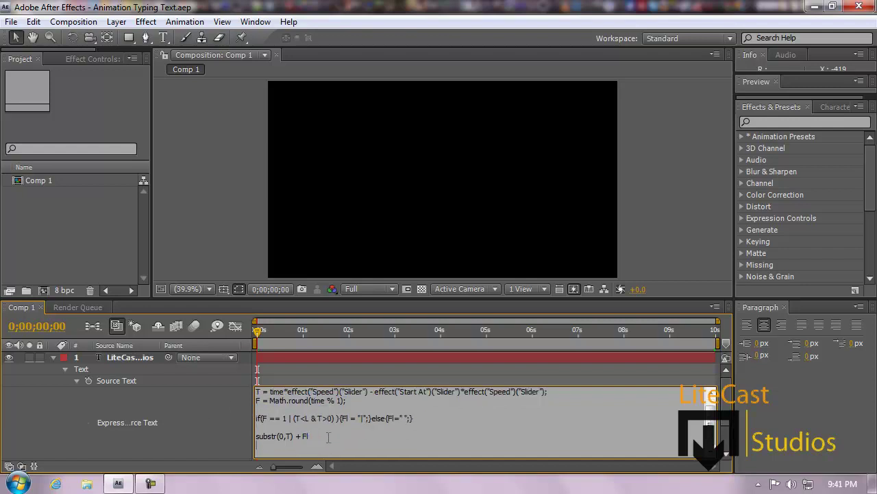
drag(328, 437, 235, 437)
click(349, 430)
scroll(422, 426, up, 1)
drag(384, 411, 233, 383)
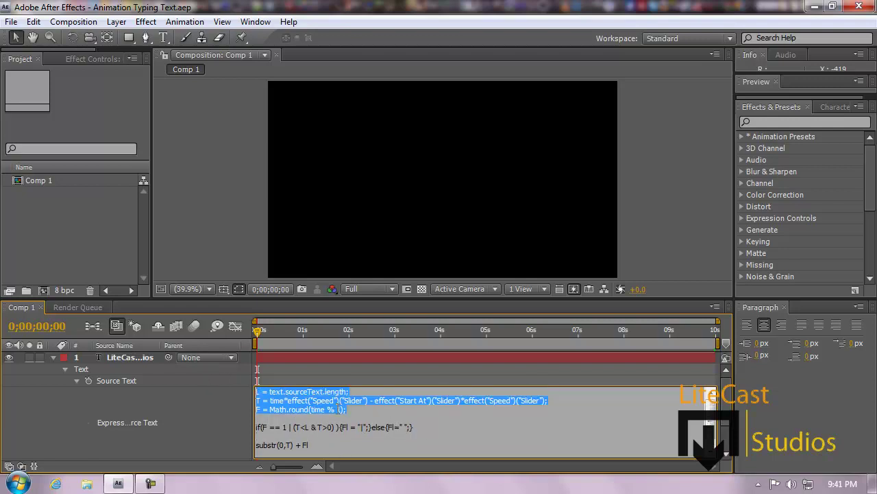
drag(415, 427, 240, 425)
click(338, 429)
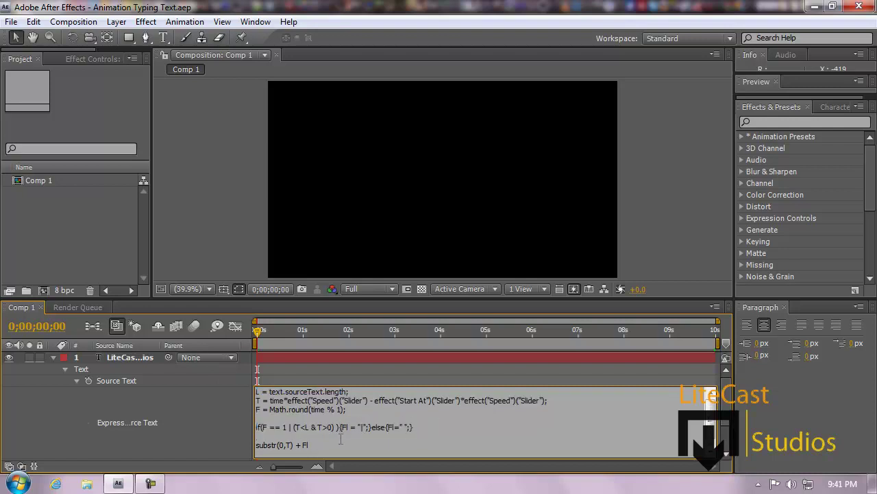
drag(340, 439, 253, 393)
click(345, 451)
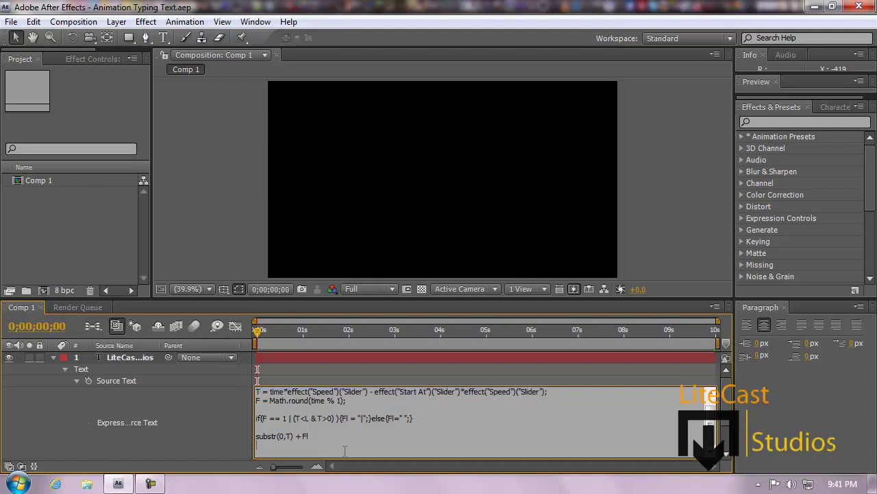
click(227, 427)
Step: Preview the text layer at about 0;00;02;18, inspect its Speed and Start At slider effects, and return to the first frame
drag(283, 340, 377, 343)
click(406, 440)
click(299, 409)
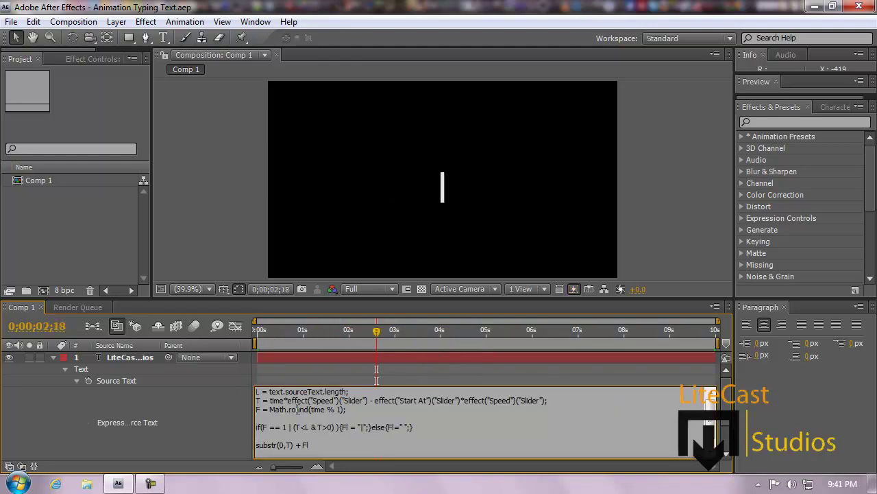
click(92, 58)
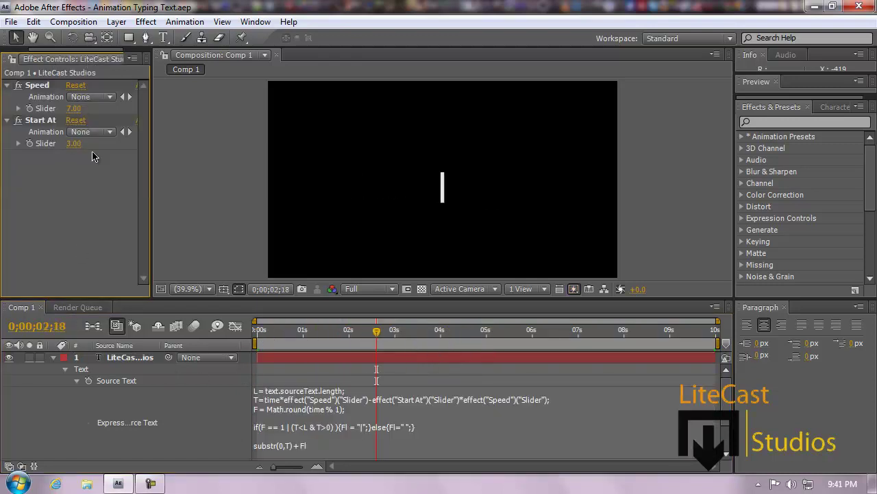
click(132, 361)
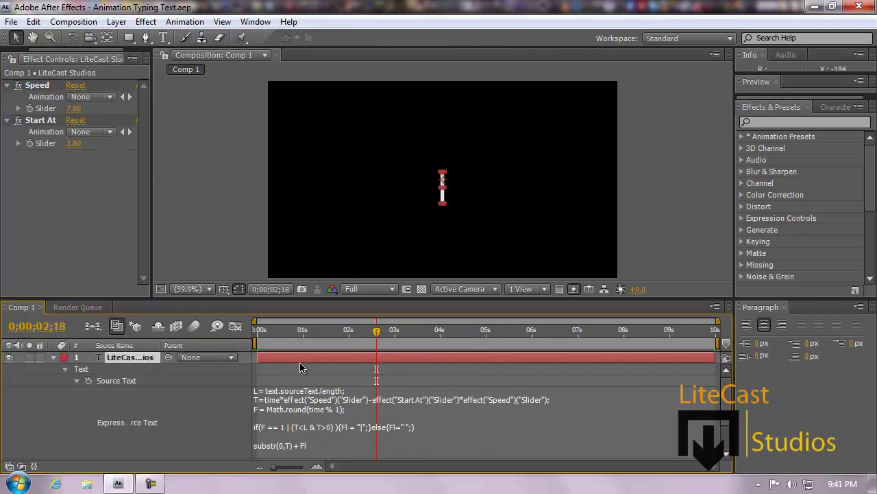
drag(299, 344, 239, 339)
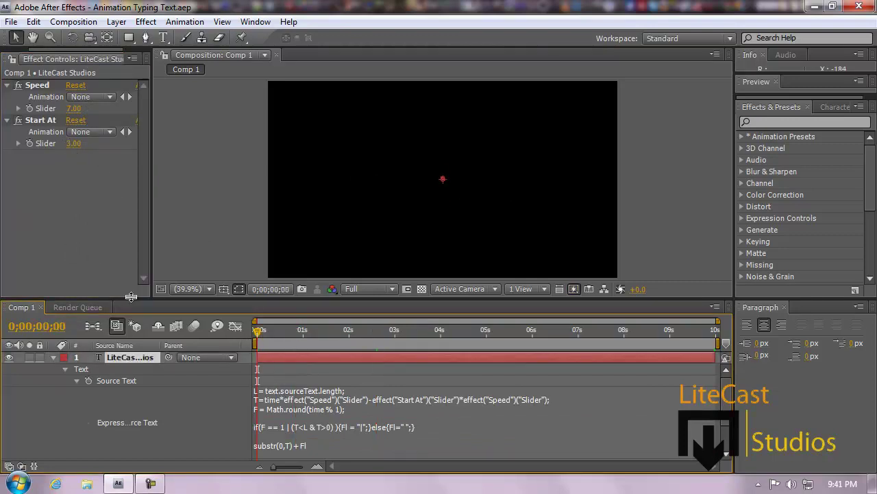
Step: Collapse and reopen the Source Text property to view where its expression is stored
click(77, 381)
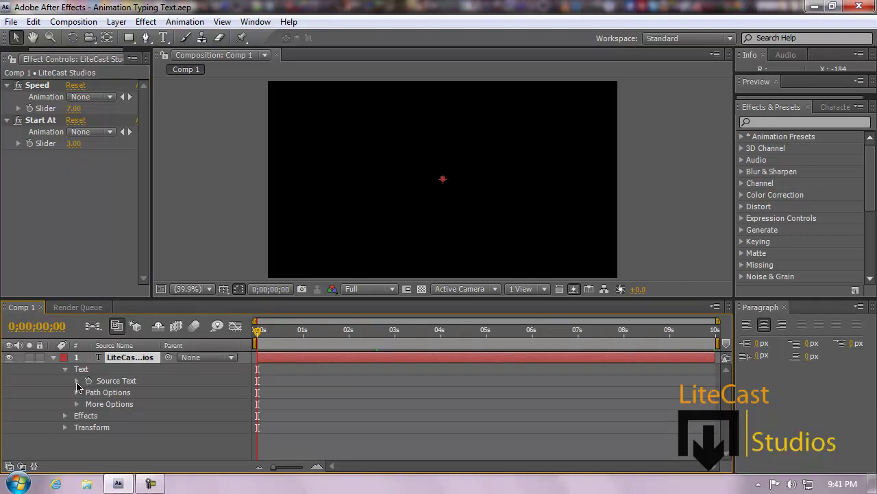
click(77, 381)
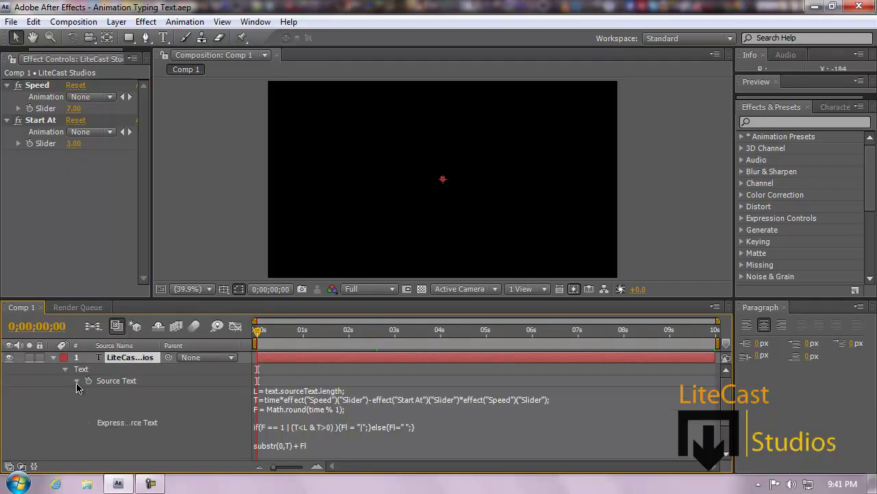
click(76, 381)
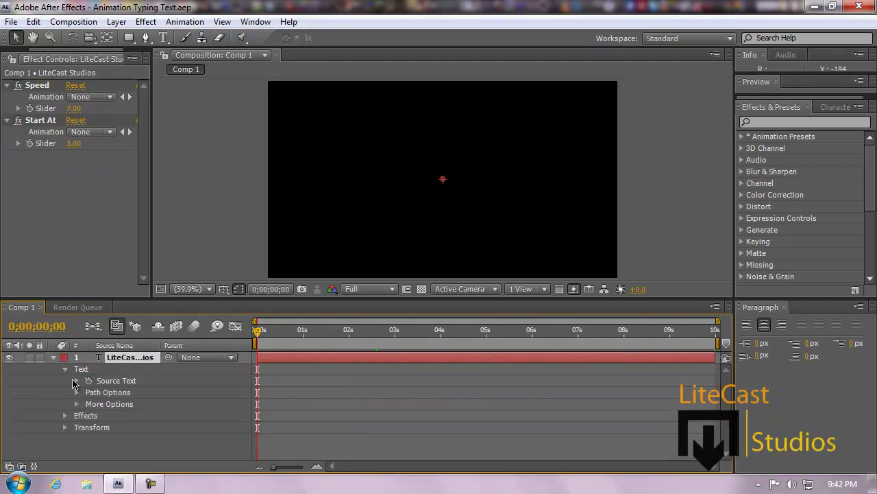
click(77, 381)
click(277, 401)
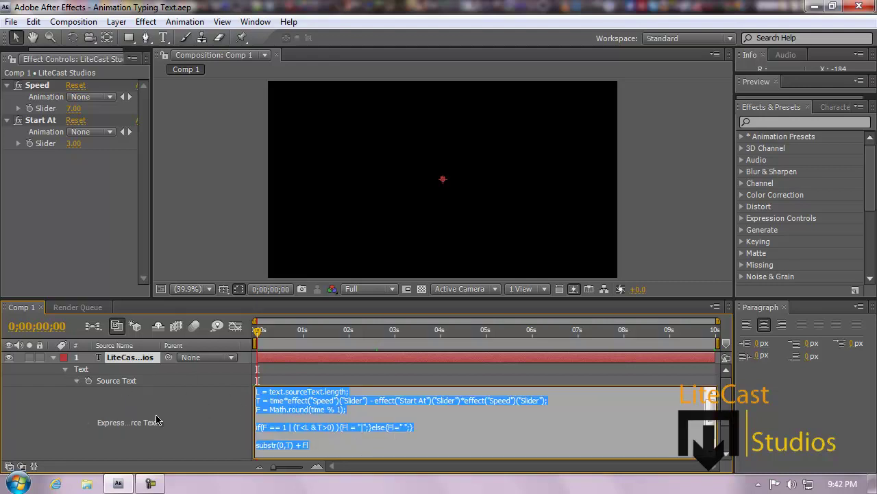
click(79, 388)
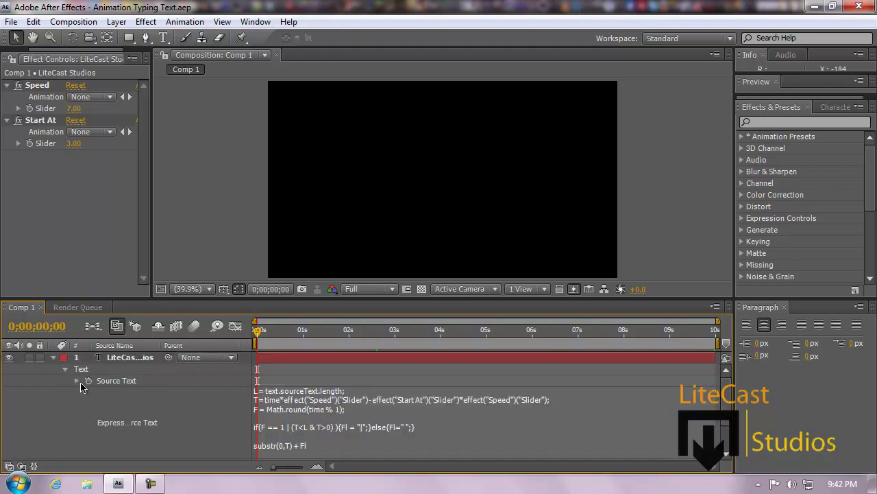
Step: Remove the expression from the text layer's Source Text property and add a fresh default expression, text.sourceText
click(76, 380)
alt+click(88, 382)
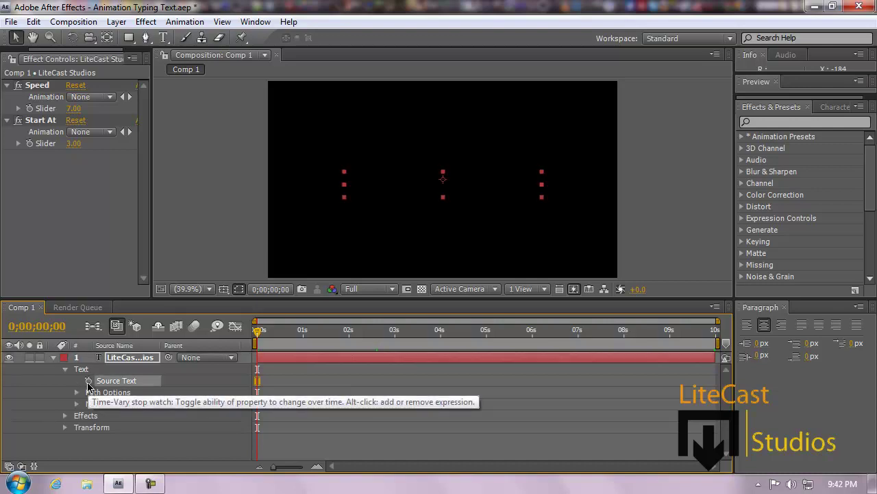
click(306, 423)
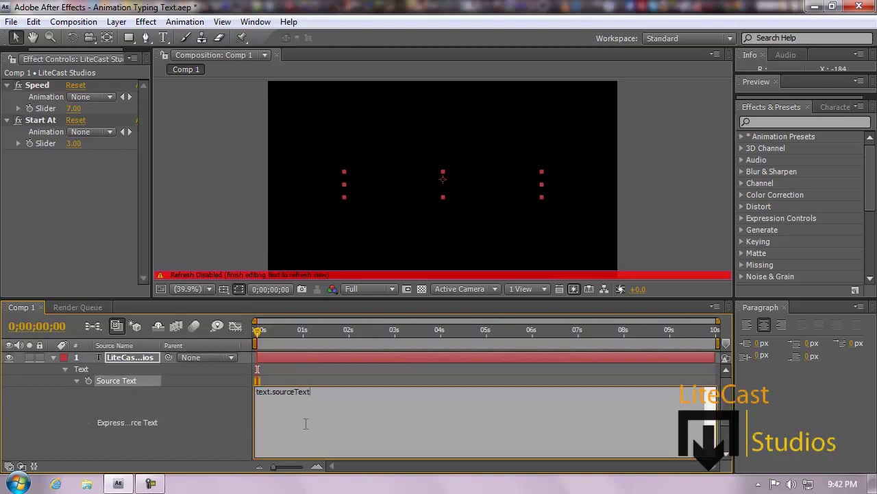
click(203, 421)
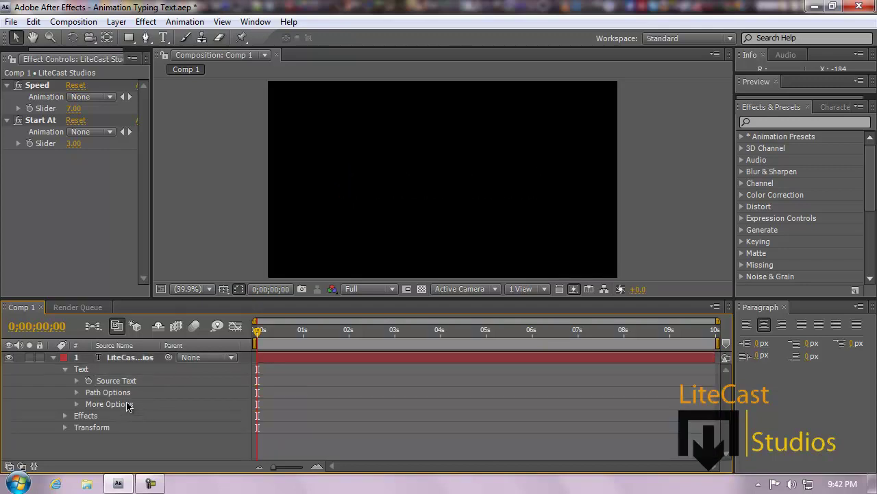
click(99, 381)
click(76, 382)
click(76, 381)
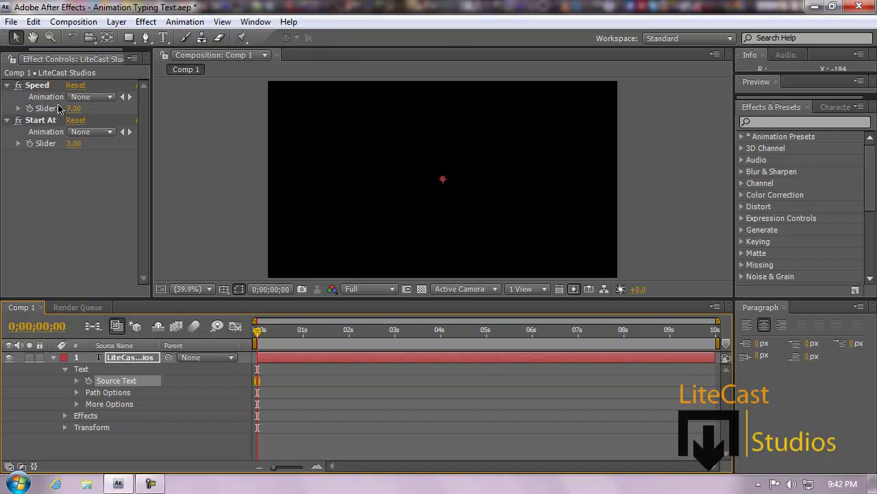
click(102, 212)
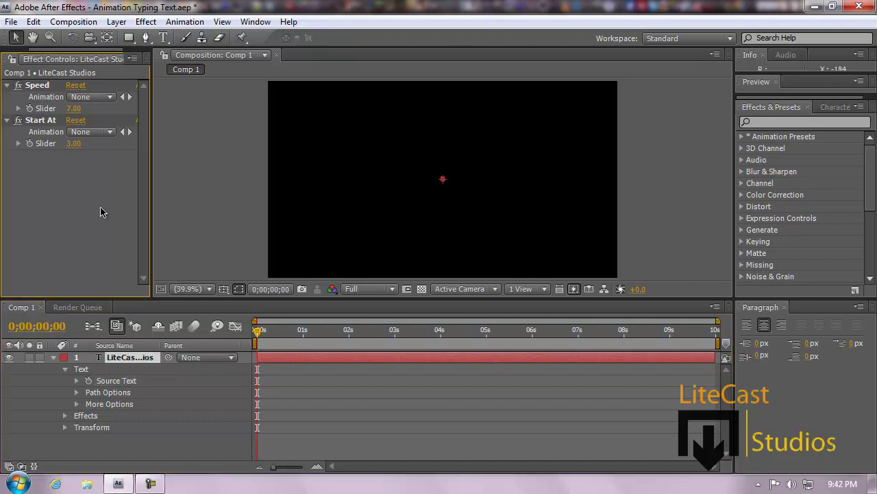
Step: Start a new project without saving the changes to Animation Typing Text.aep
click(12, 22)
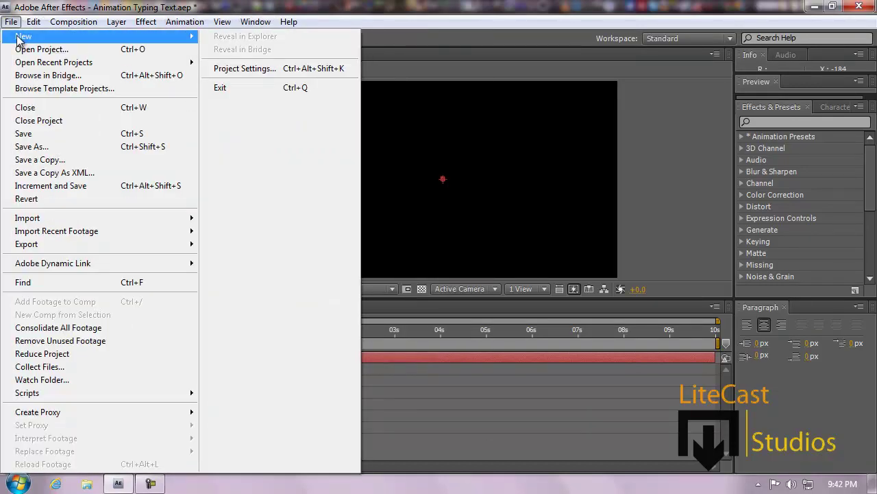
click(218, 36)
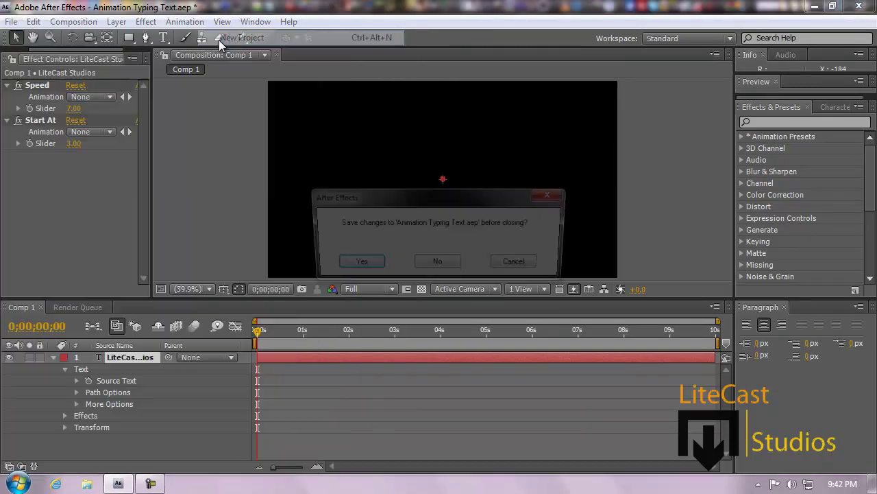
click(440, 266)
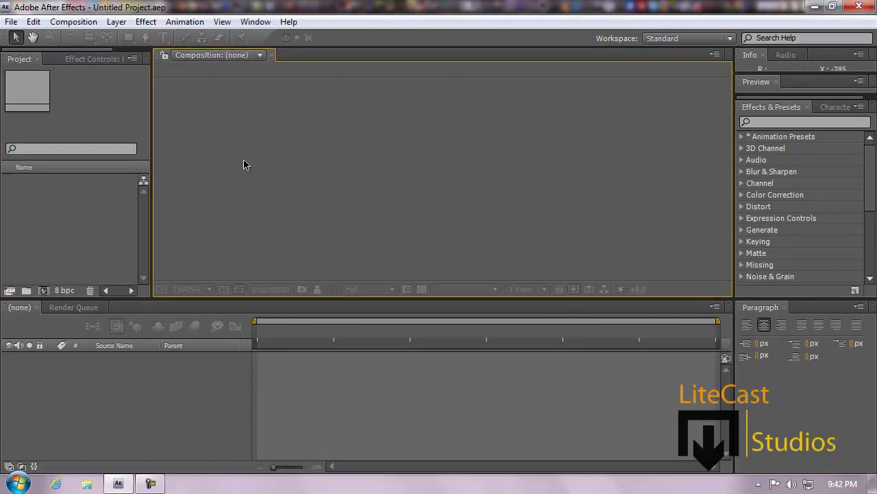
click(108, 264)
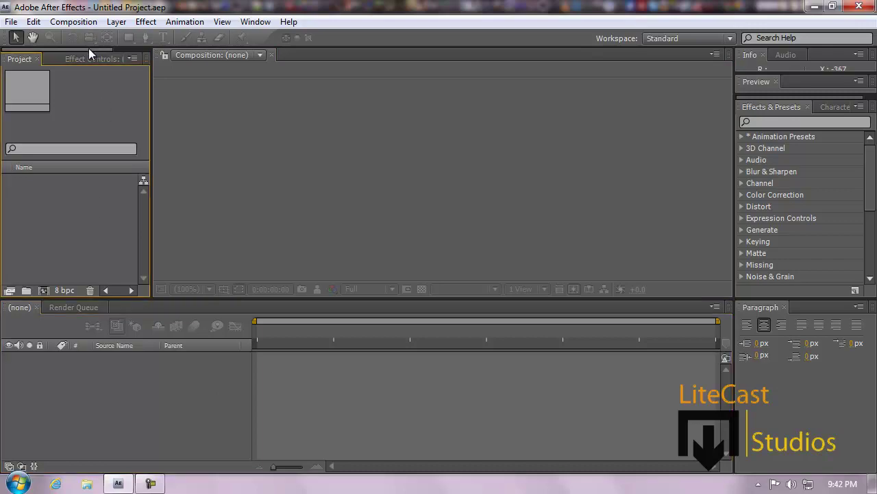
Step: Create a composition named "Animation Text Typing" at 1280 x 720 px, 30 frames per second and 20 seconds long
click(73, 22)
click(104, 38)
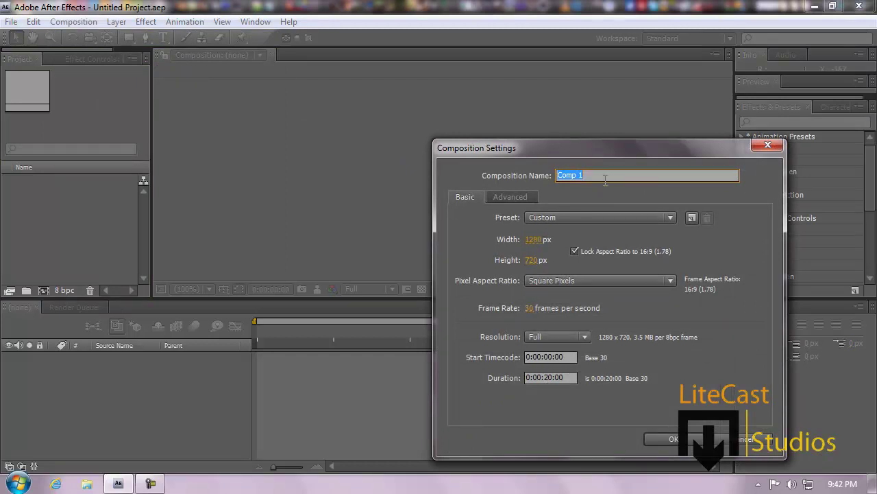
text(Animation Text Typing)
click(670, 440)
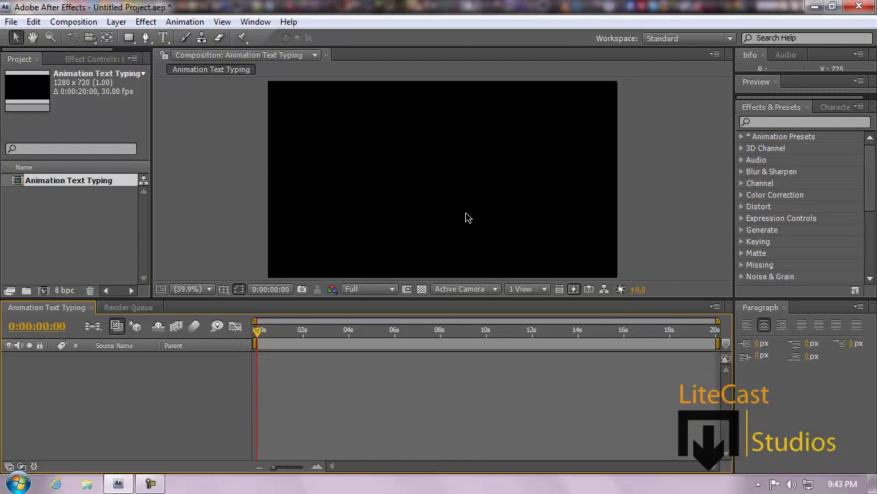
click(81, 59)
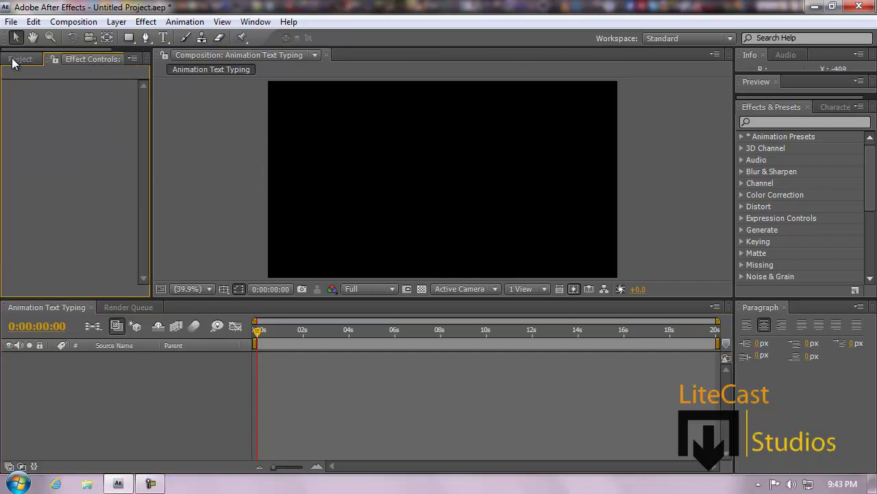
Step: Search the effects library for "Slider"
click(15, 59)
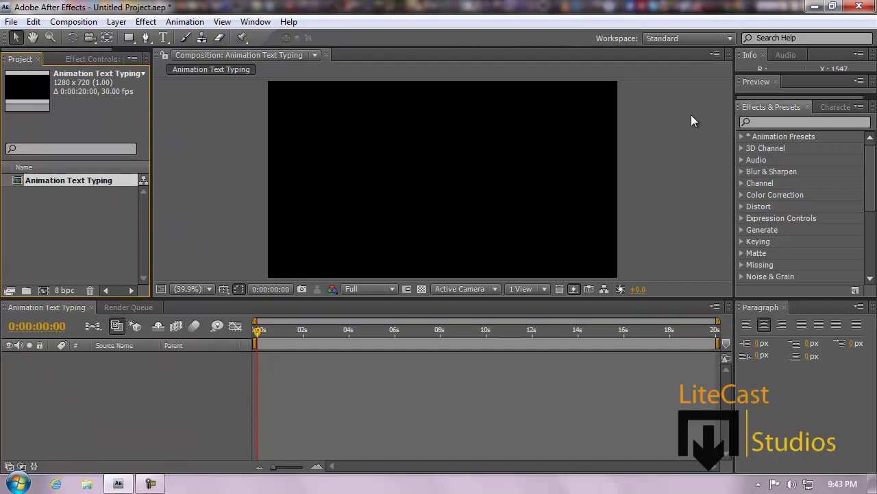
click(837, 122)
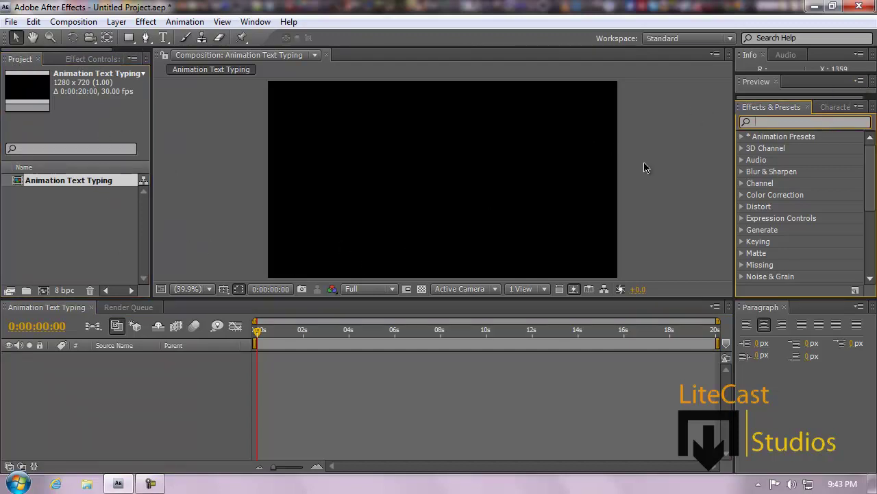
click(838, 107)
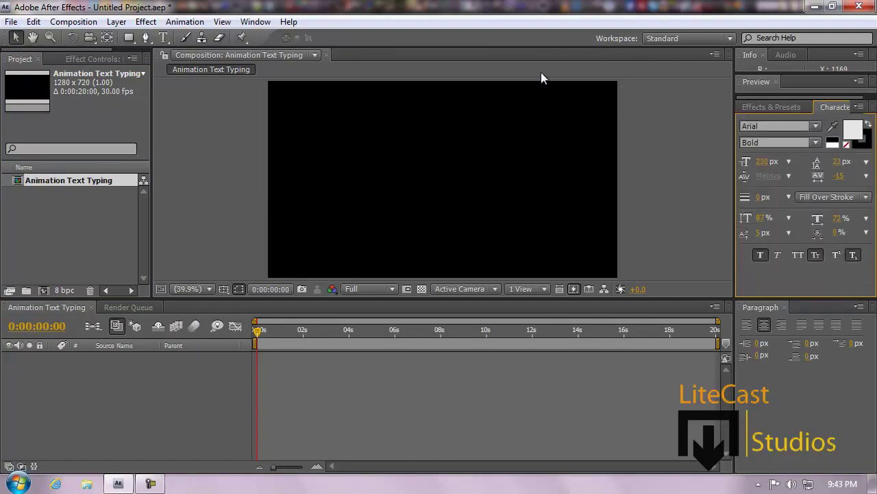
click(146, 21)
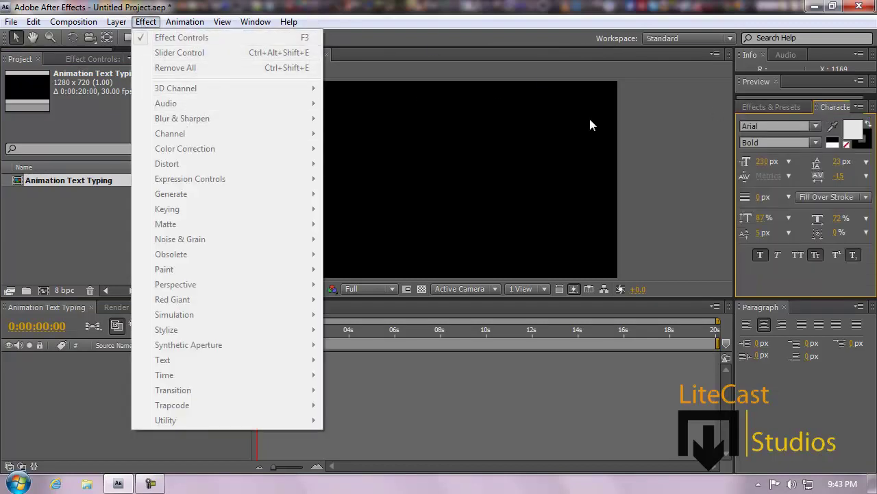
click(678, 170)
click(789, 107)
click(803, 122)
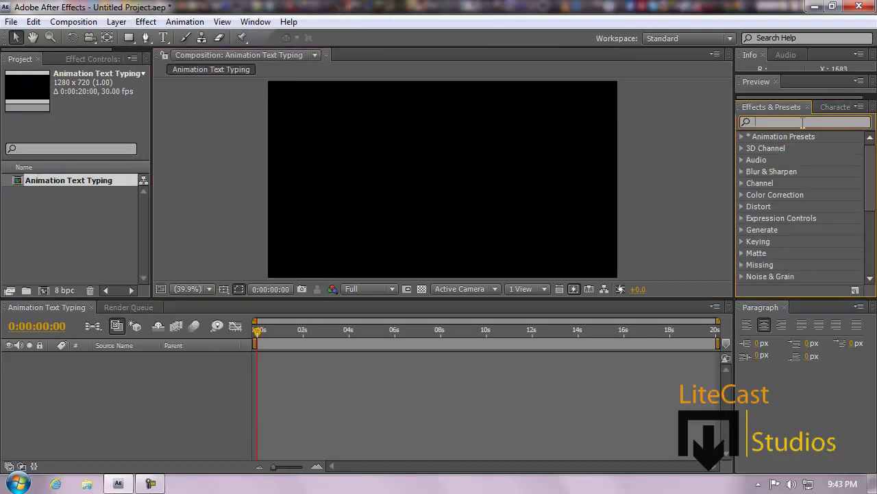
text(Slider)
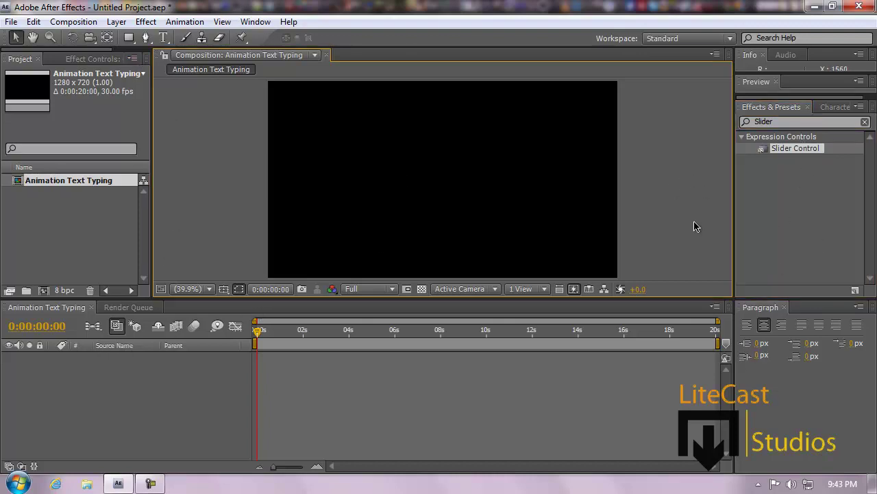
Step: Add a text layer reading "LiteCast Studios" in the middle of the composition
click(163, 38)
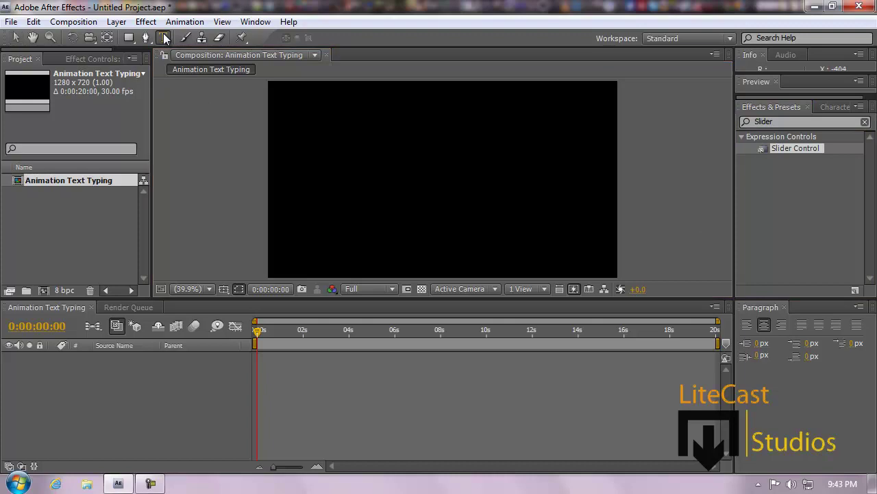
click(442, 179)
text(LiteC)
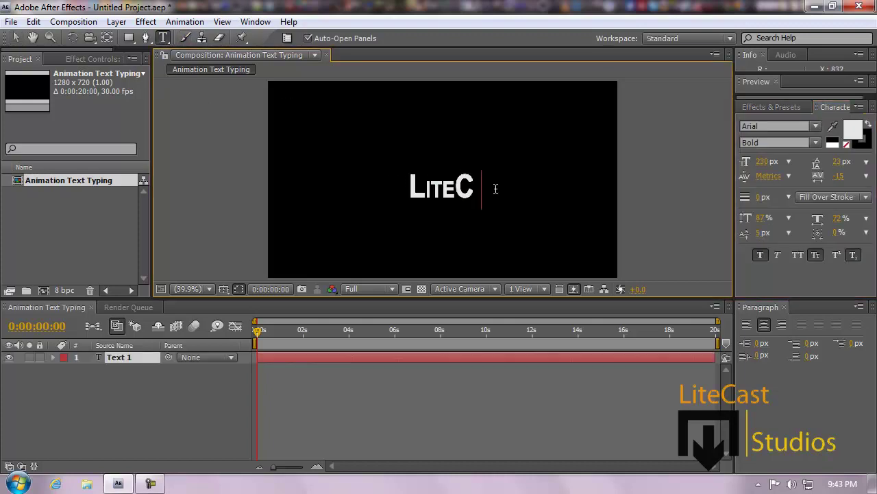
text(ast Stuido)
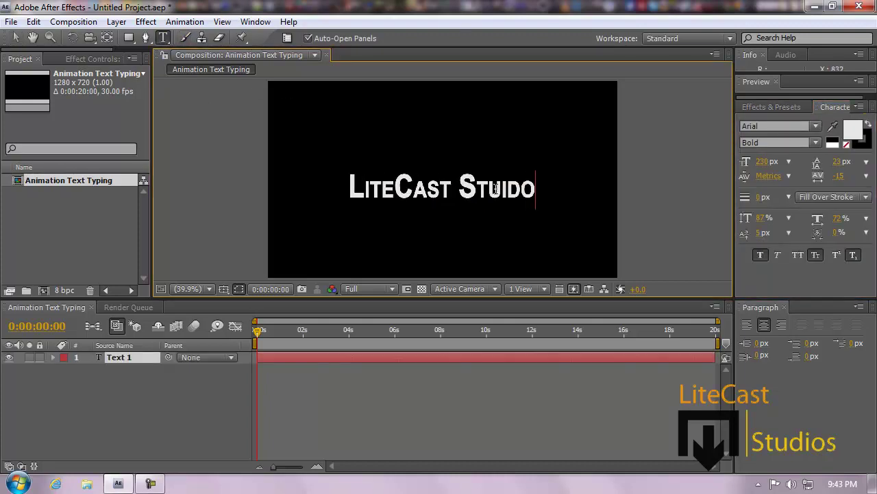
key(BackSpace)
key(BackSpace)
key(BackSpace)
text(dios)
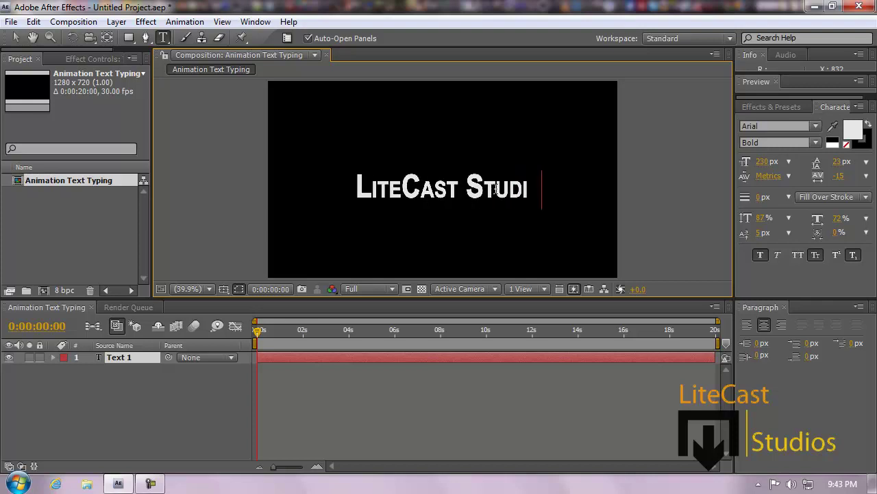
click(16, 38)
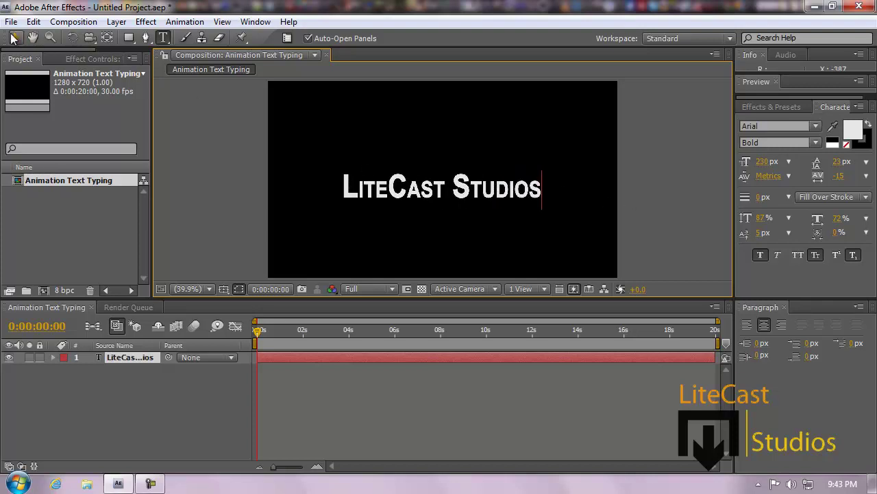
Step: Centre the text in the frame using the Title/Action Safe guides, hide the guides and deselect the layer
click(223, 289)
click(251, 304)
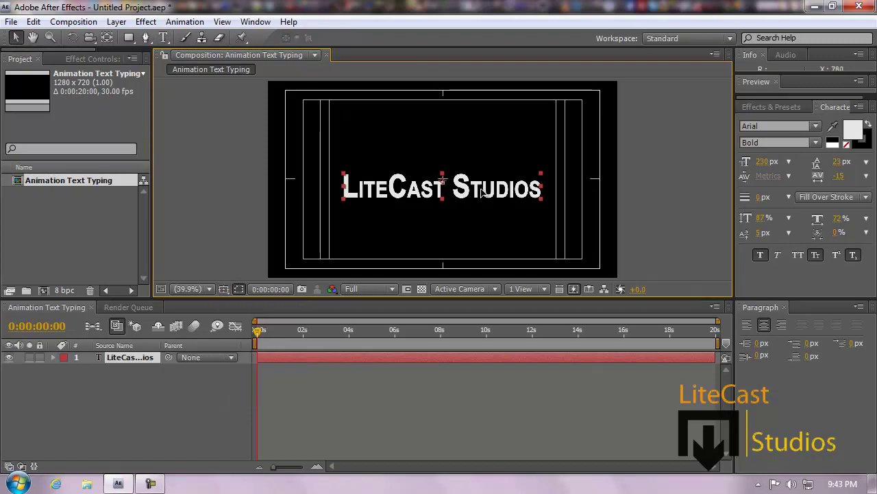
drag(483, 190, 482, 190)
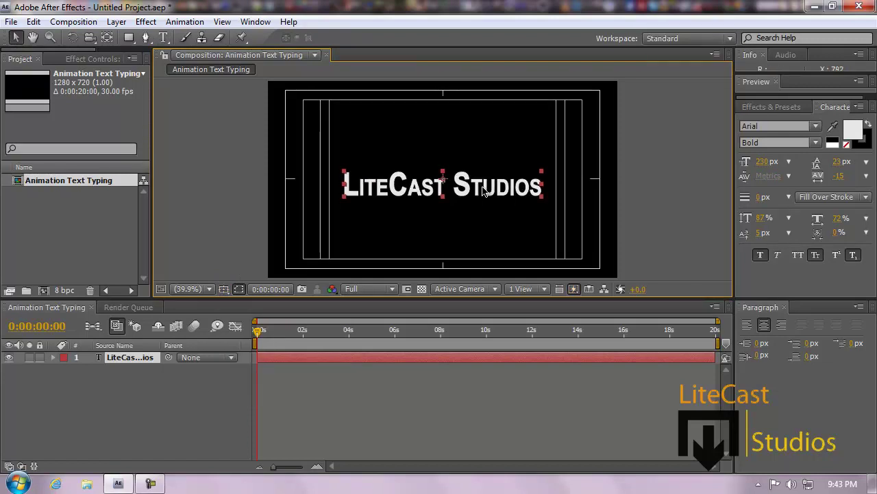
click(239, 289)
click(261, 305)
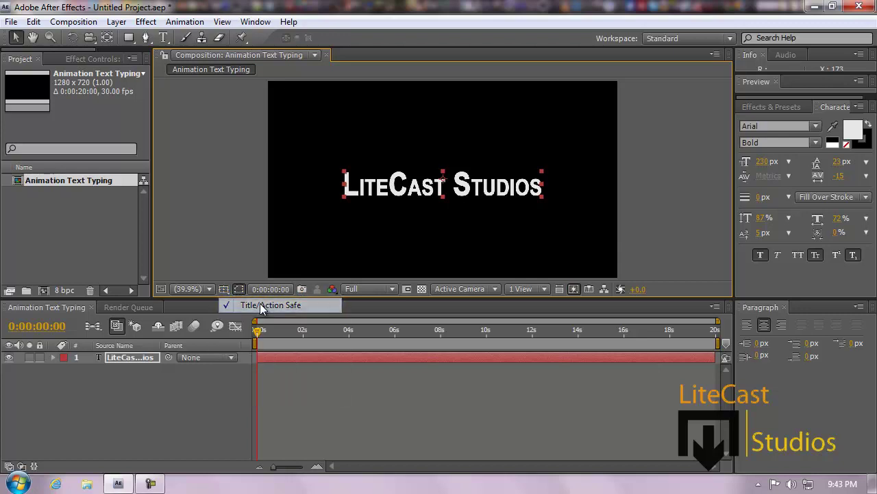
click(624, 225)
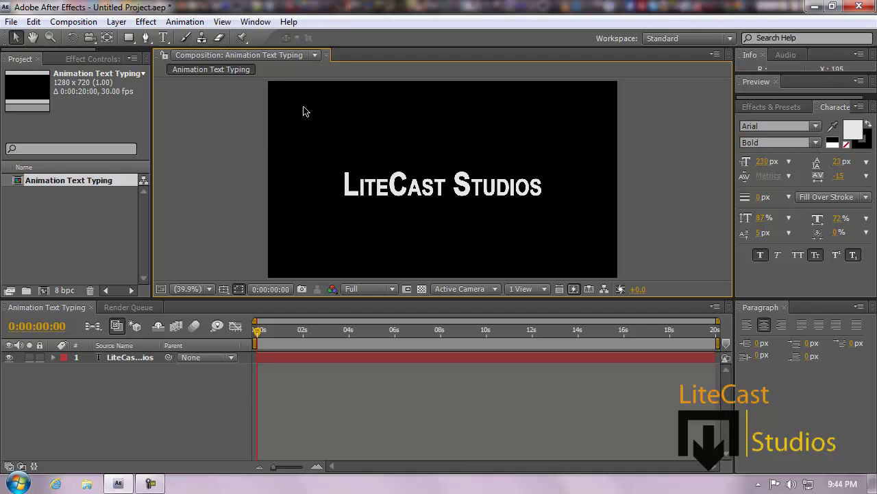
click(466, 194)
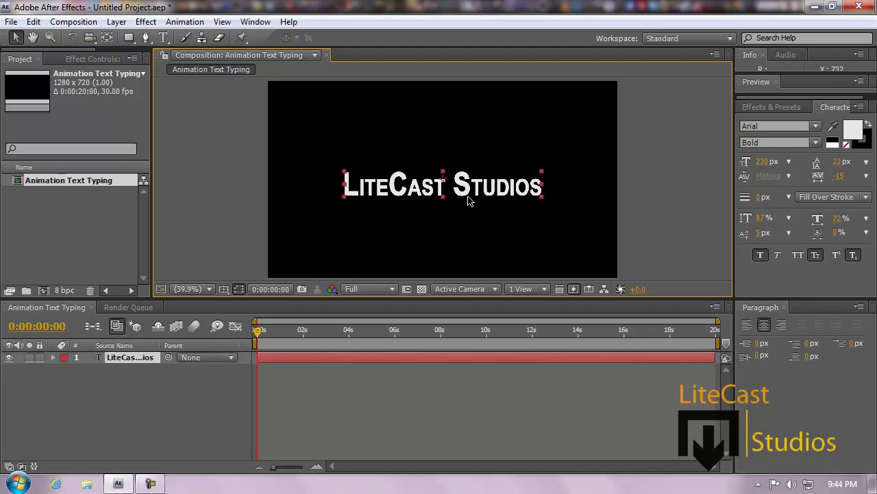
click(461, 200)
double_click(478, 193)
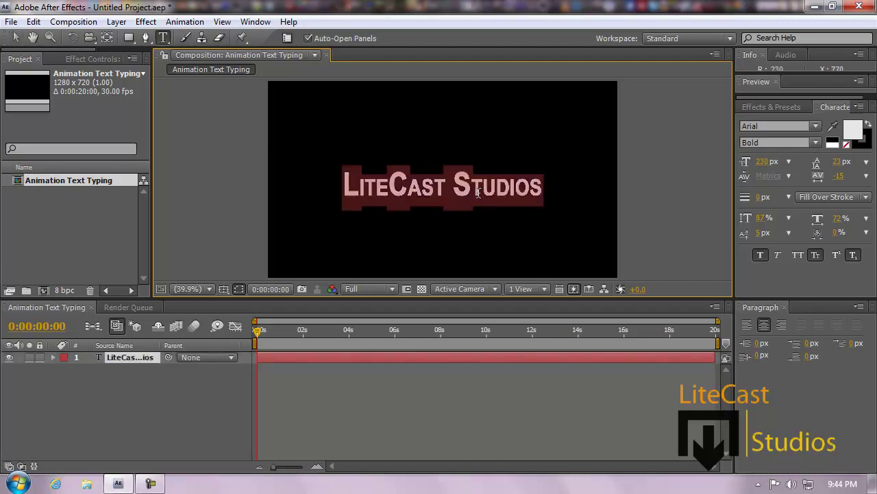
click(485, 188)
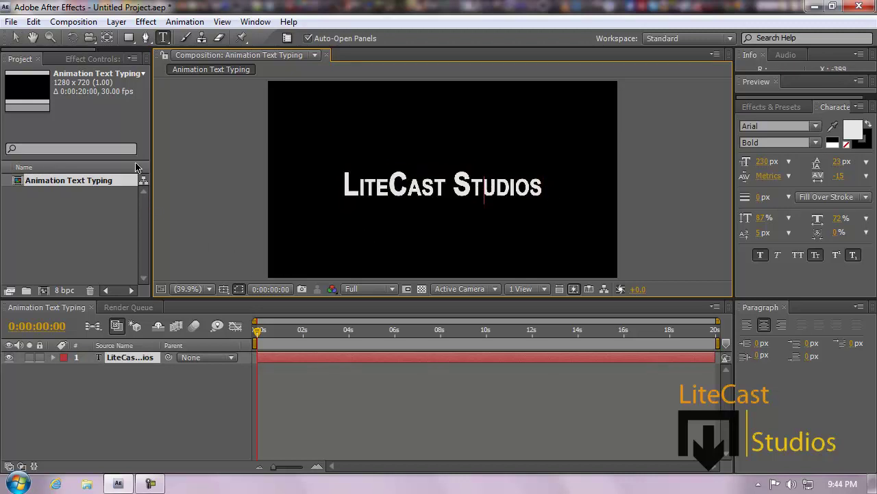
Step: Apply the Slider Control effect to the LiteCast Studios text and expand the layer's Effects group in the timeline
click(773, 107)
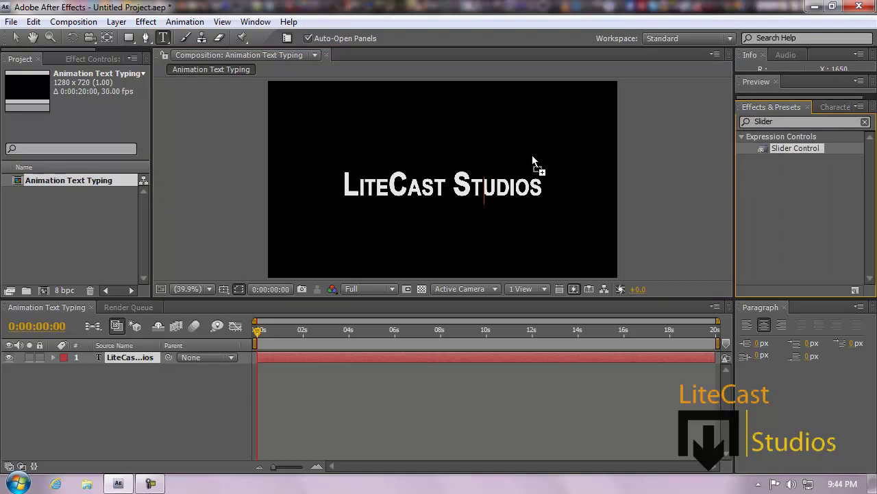
drag(533, 156, 388, 191)
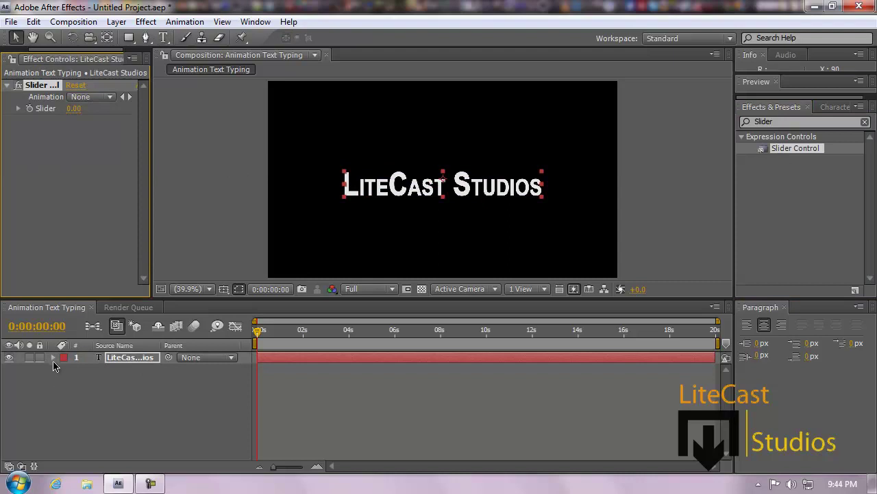
click(52, 357)
click(64, 380)
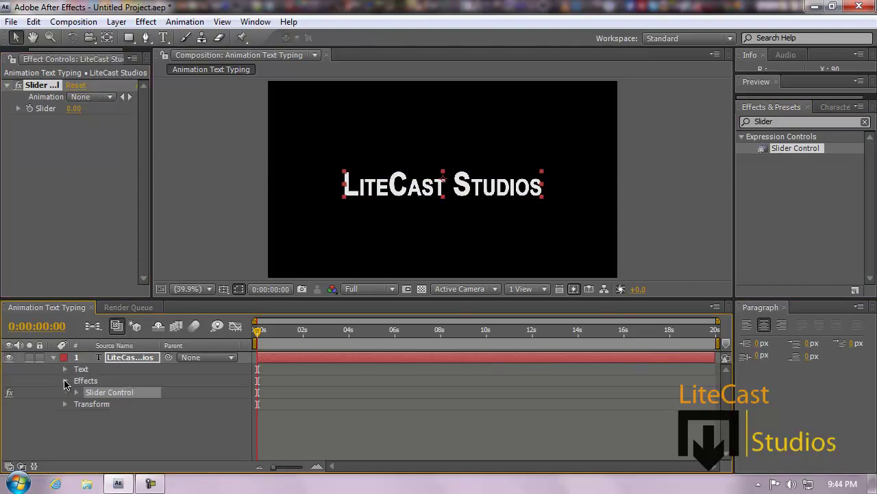
click(65, 382)
click(65, 381)
Step: Switch to Notepad with the recent Typing Effect in AE (Expression) file and set its font size to 22
right_click(98, 394)
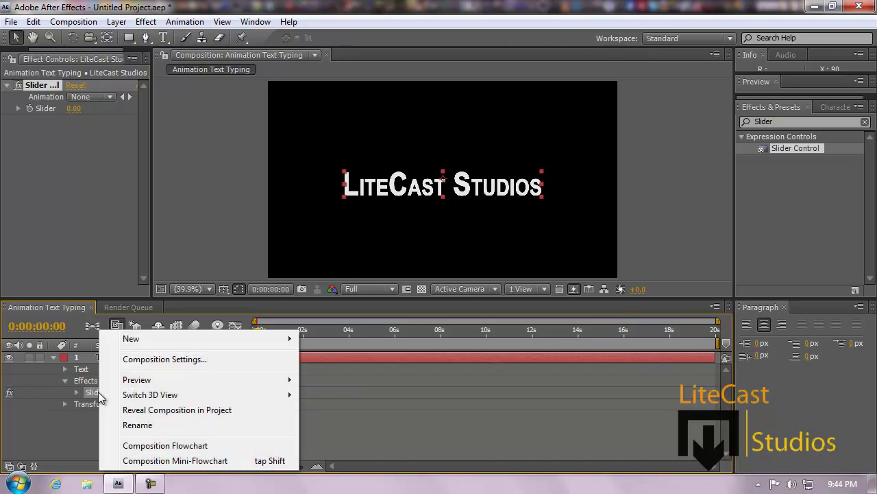
click(136, 426)
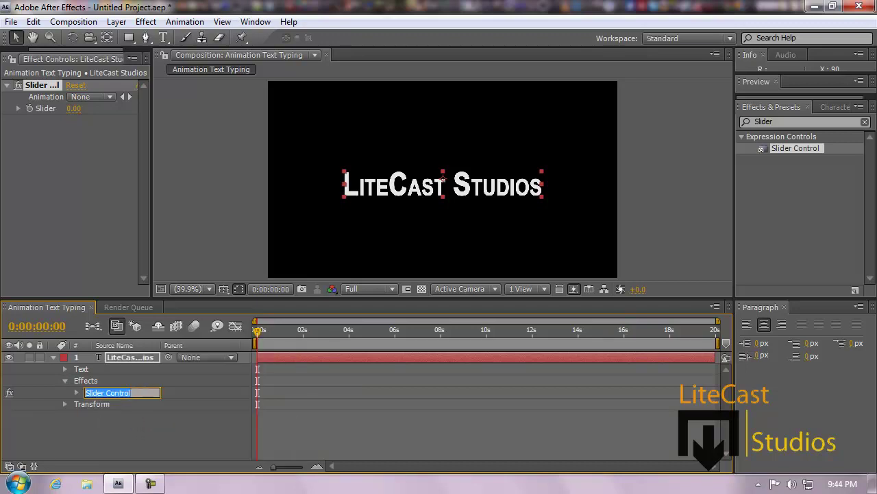
key(super)
mouse_move(165, 142)
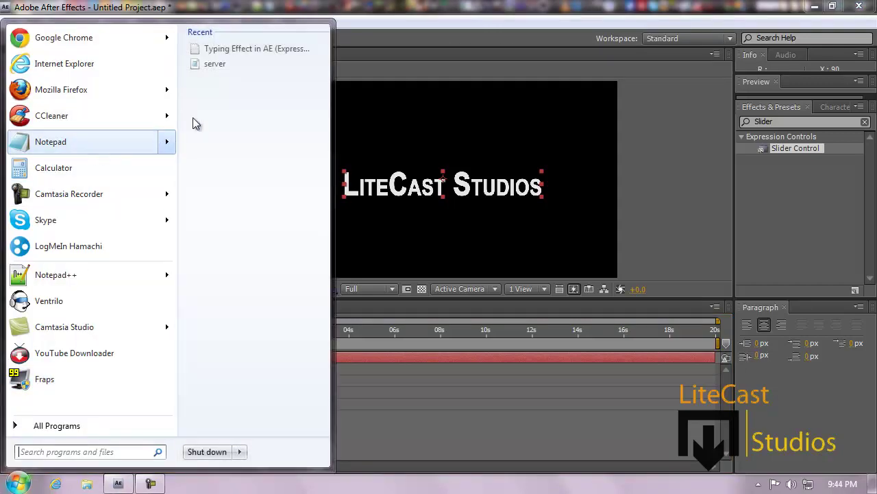
click(235, 50)
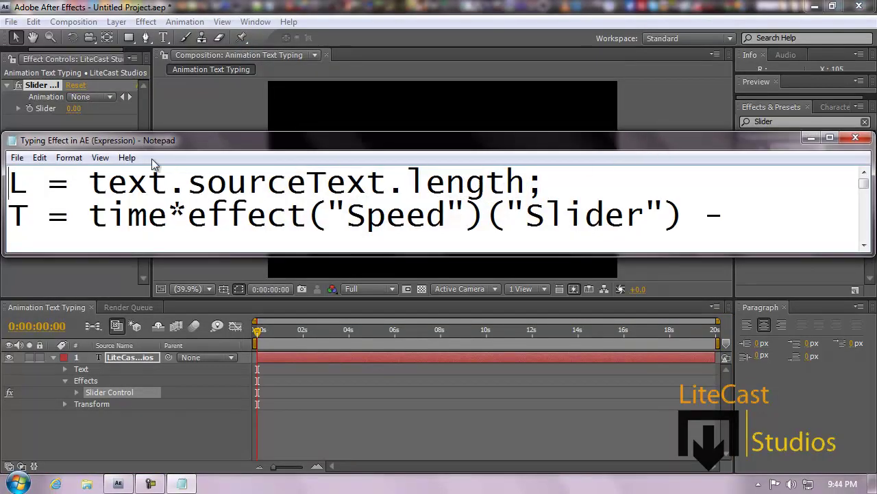
click(69, 158)
click(77, 188)
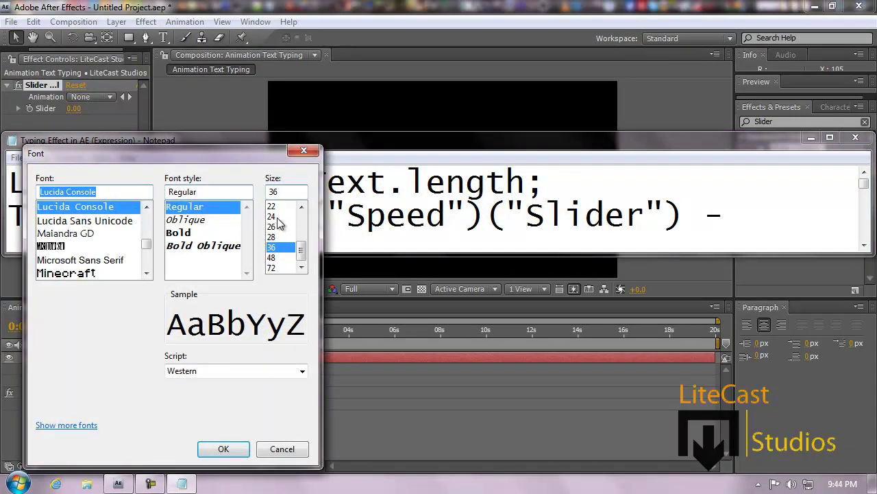
click(272, 206)
click(223, 448)
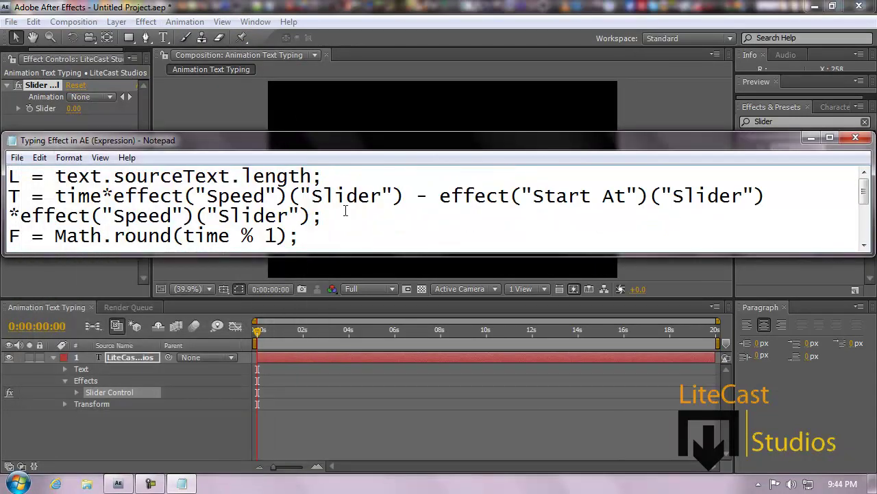
Step: Copy the effect name Speed from the T line of the expression, then close the text file
click(288, 216)
drag(229, 196, 287, 197)
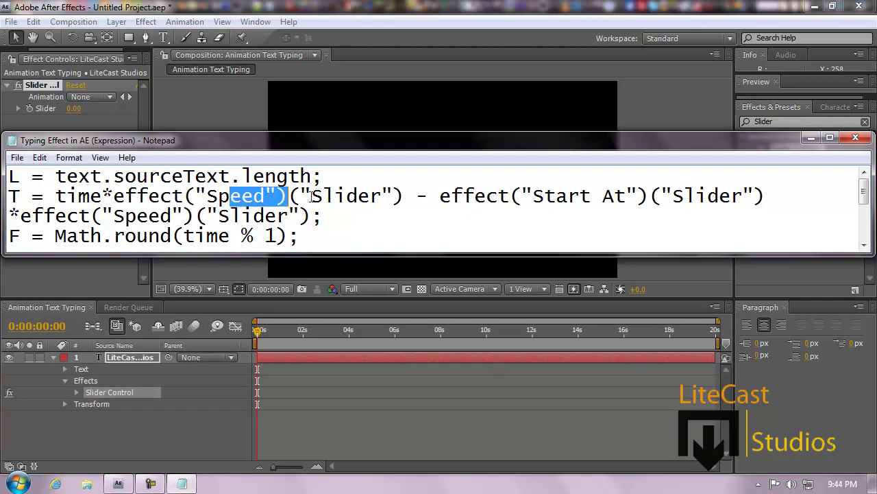
click(346, 197)
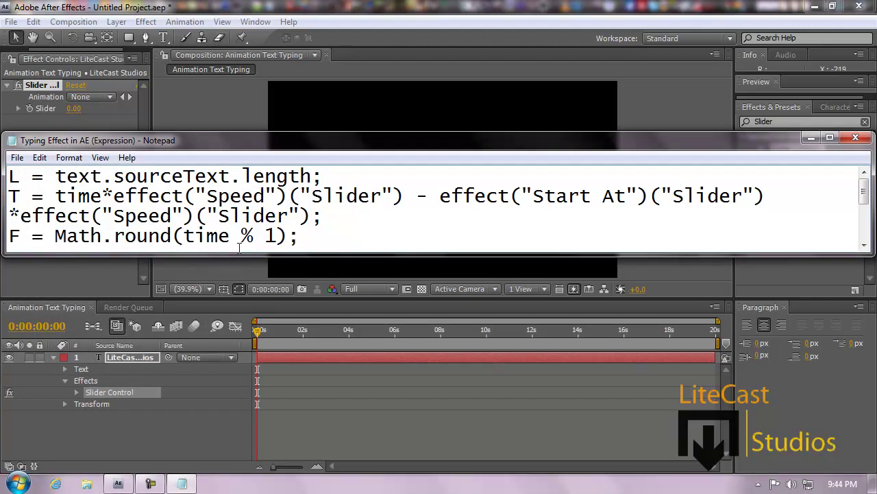
shift+click(215, 199)
click(266, 197)
drag(265, 196, 207, 197)
right_click(221, 191)
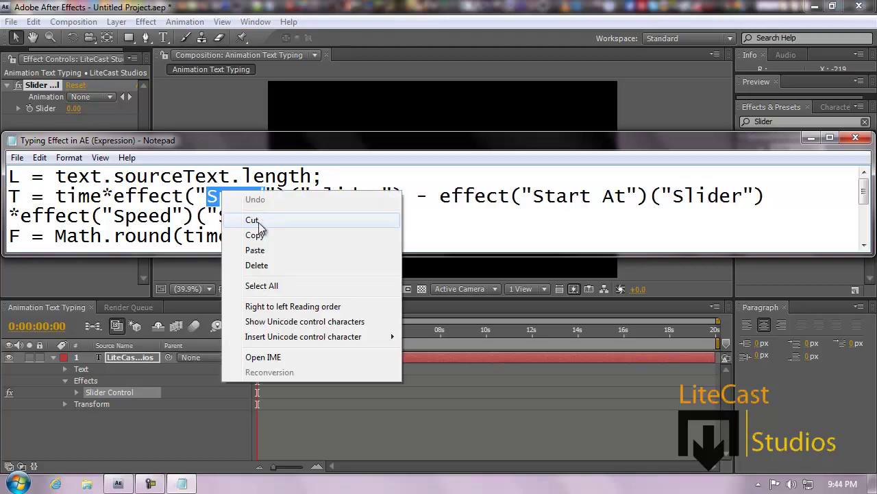
click(258, 235)
click(855, 138)
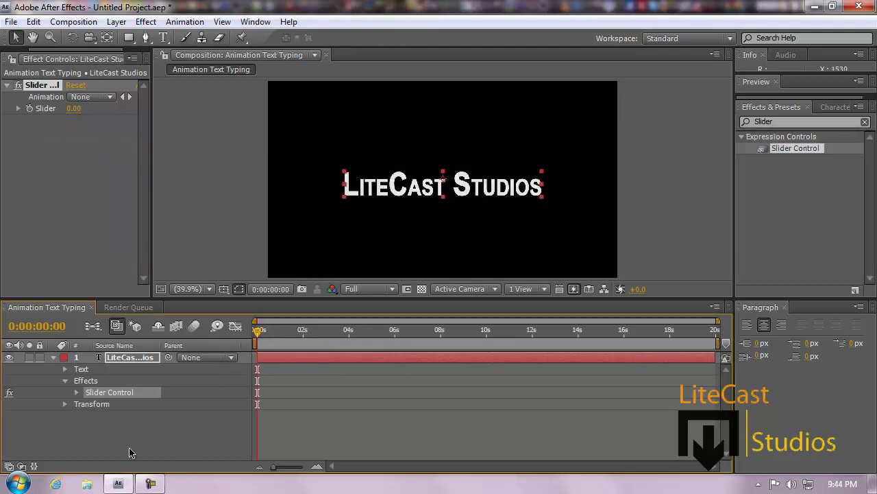
Step: Rename the text layer's Slider Control effect to "Speed" and deselect it
right_click(91, 392)
click(131, 424)
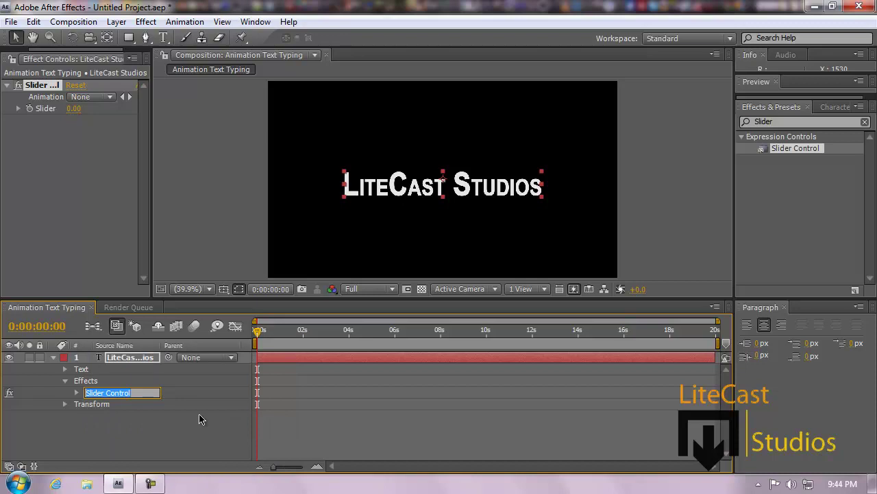
text(Speed)
click(158, 445)
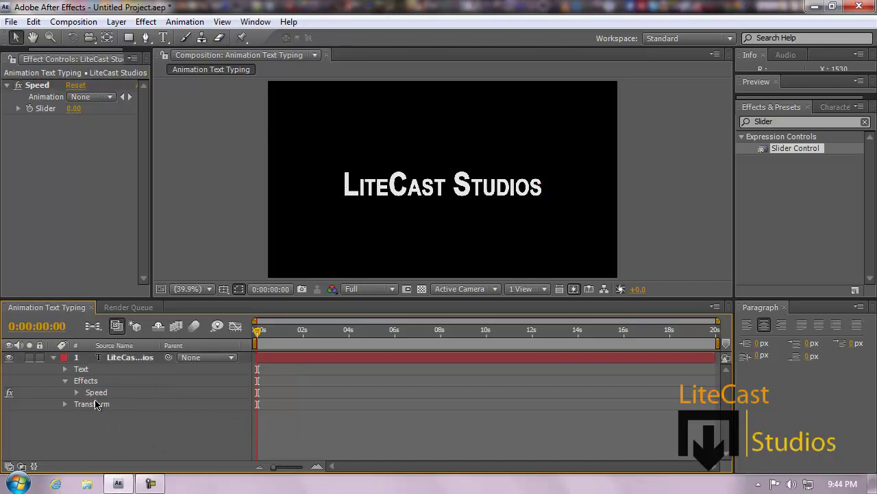
Step: Add an expression to the Source Text property of the LiteCast Studios text layer
click(66, 382)
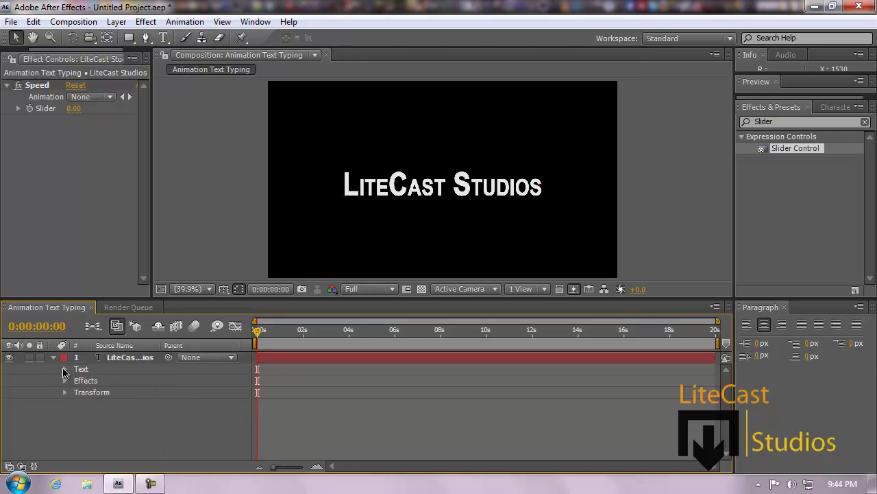
click(65, 369)
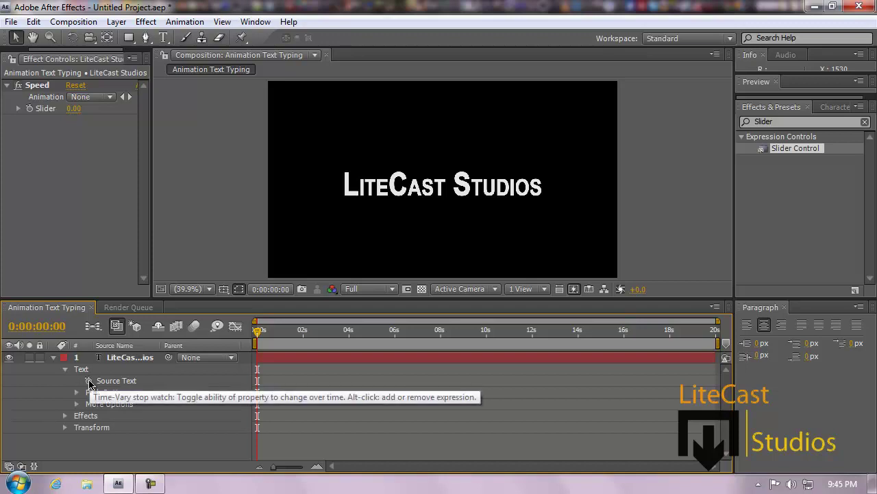
click(89, 381)
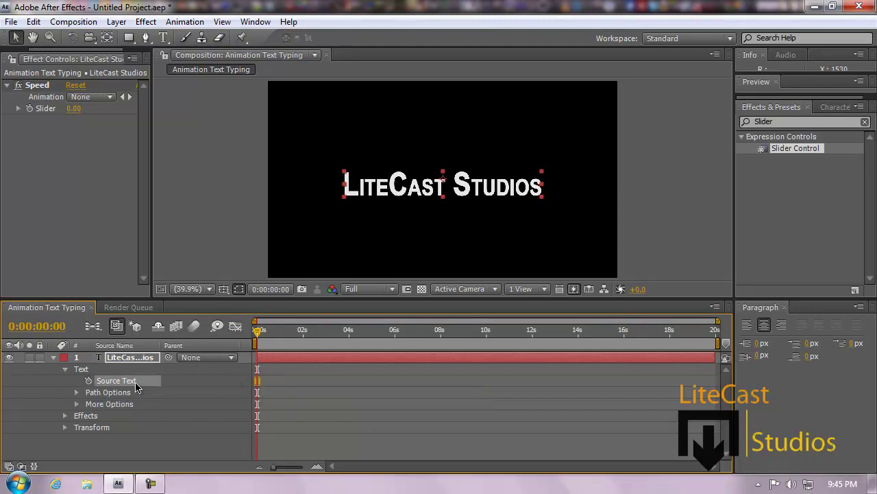
alt+click(88, 381)
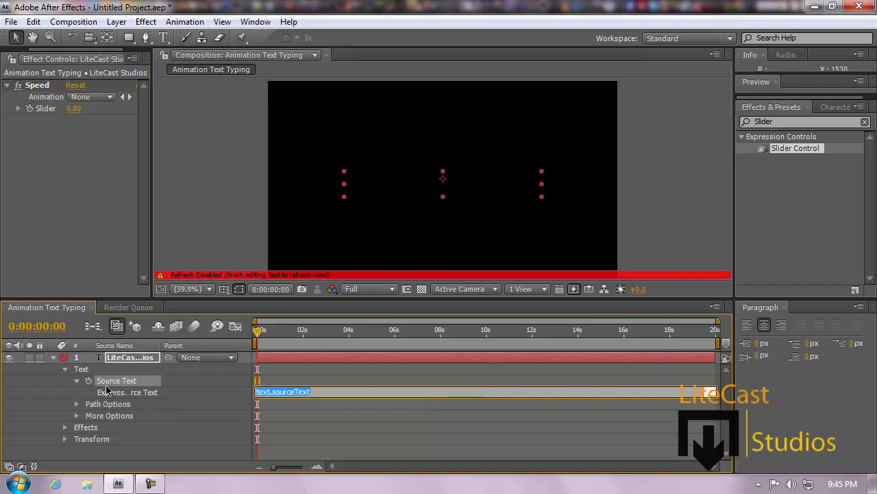
Step: Enlarge the Source Text expression editor so it holds several lines, with the default text.sourceText expression selected
click(337, 392)
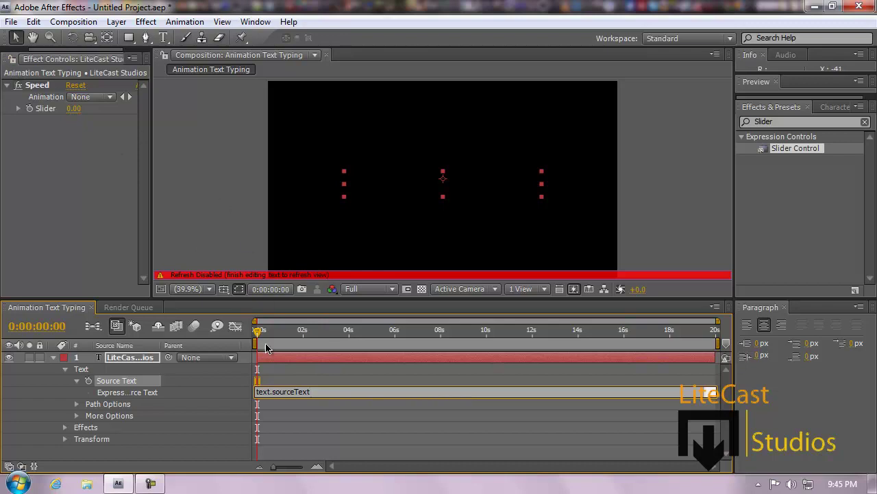
drag(326, 392, 246, 384)
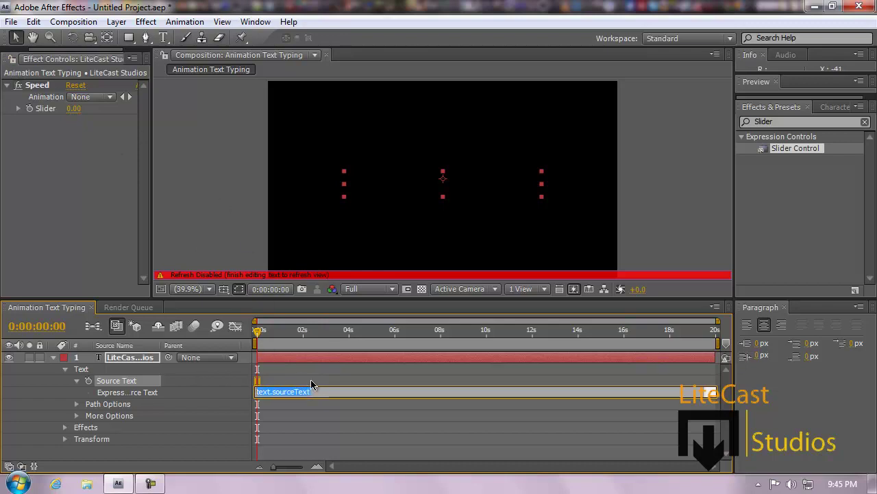
drag(318, 398, 318, 453)
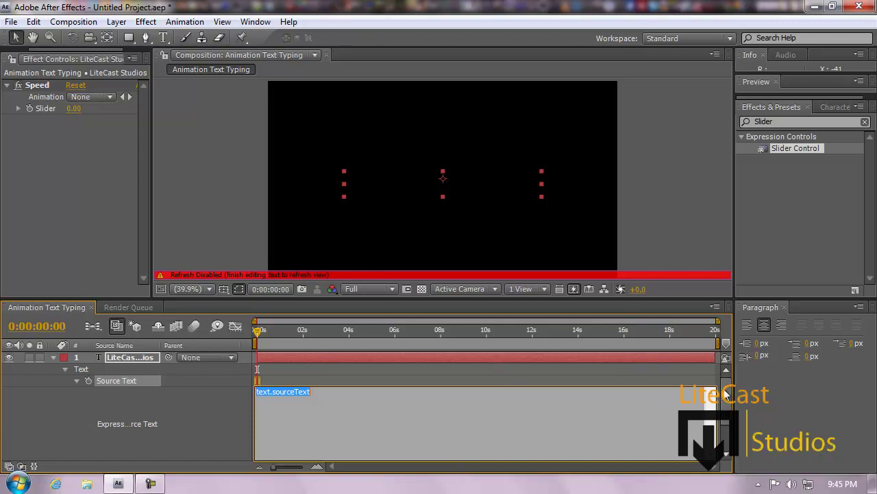
click(729, 397)
click(517, 390)
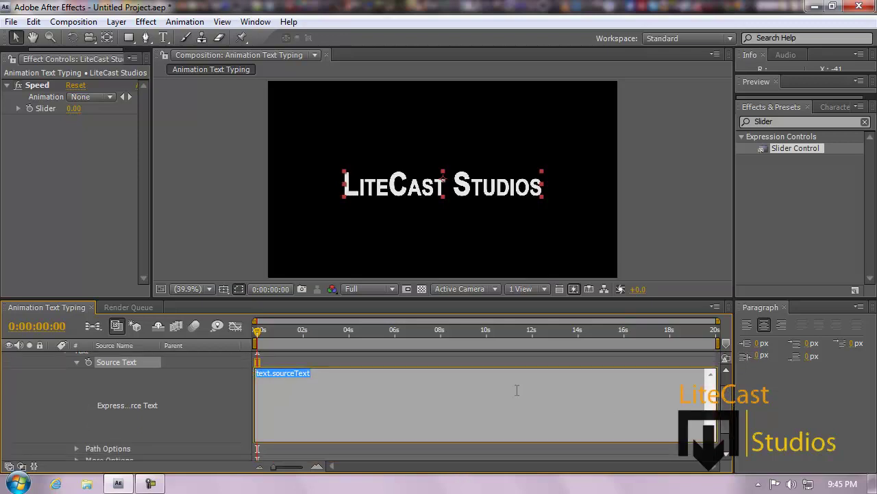
Step: Replace the default Source Text expression with T = time*effect ("Speed")("Slider"); and start a new line
key(BackSpace)
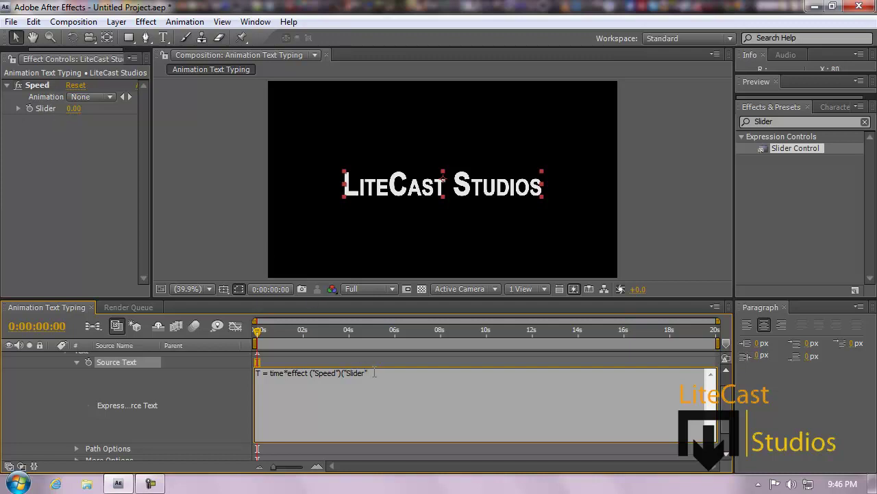
text();)
drag(396, 373, 374, 374)
click(265, 375)
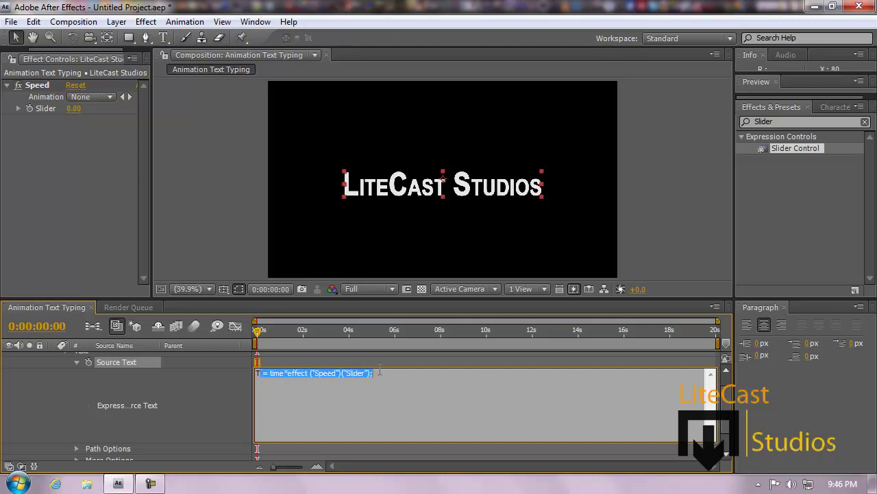
click(393, 375)
key(Return)
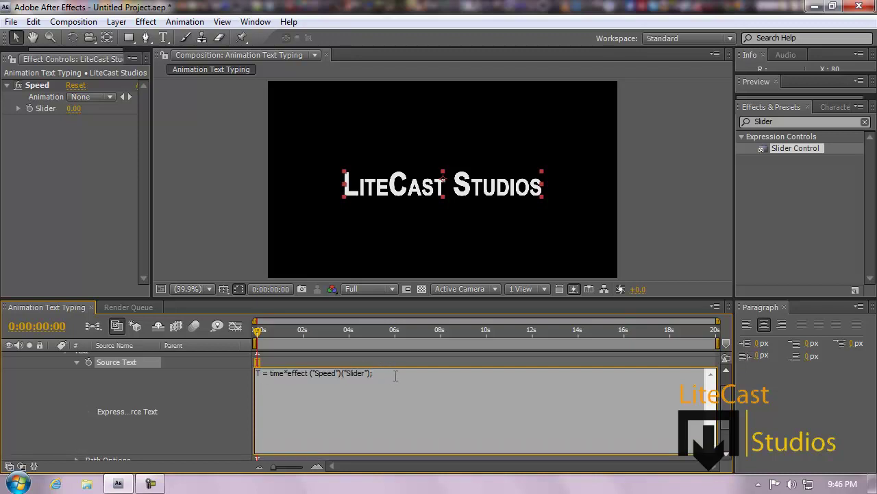
Step: Add the line substr (0,T) below the T line of the Source Text expression and apply the expression
drag(410, 372, 264, 372)
click(329, 407)
text(substr (0,T))
drag(261, 391, 391, 363)
click(288, 391)
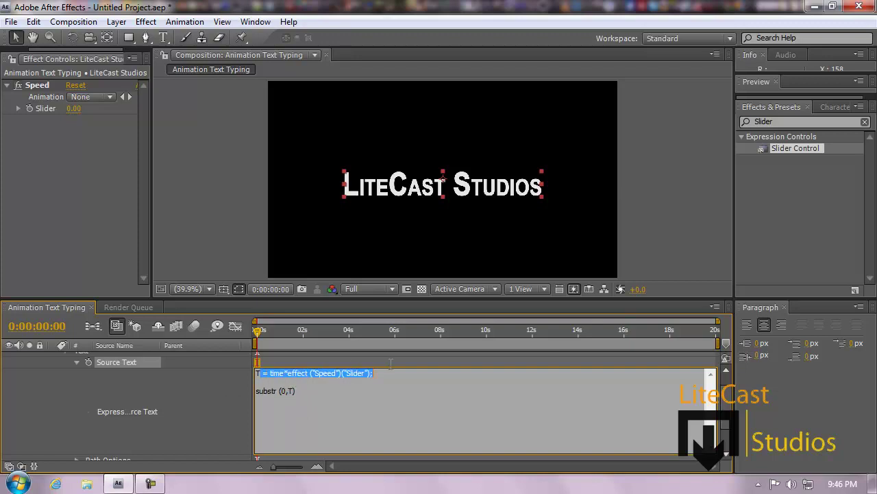
click(300, 392)
click(219, 436)
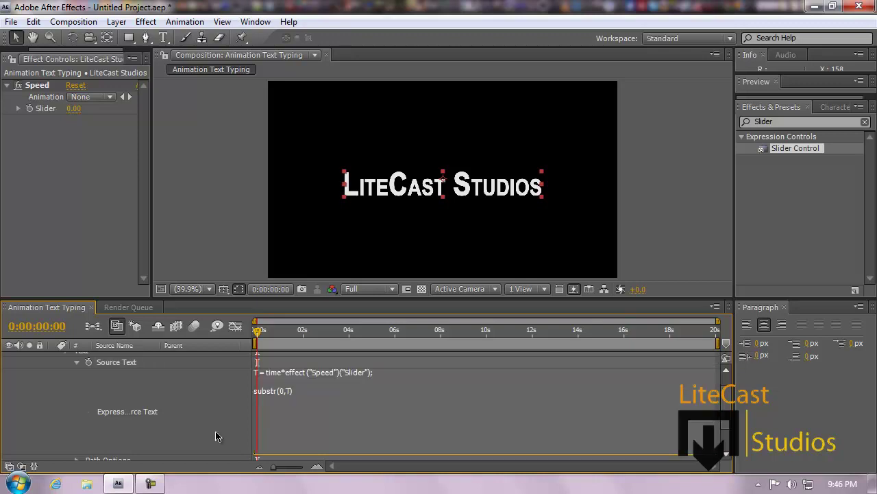
Step: Play back the composition and set the Speed effect's Slider to 5
key(space)
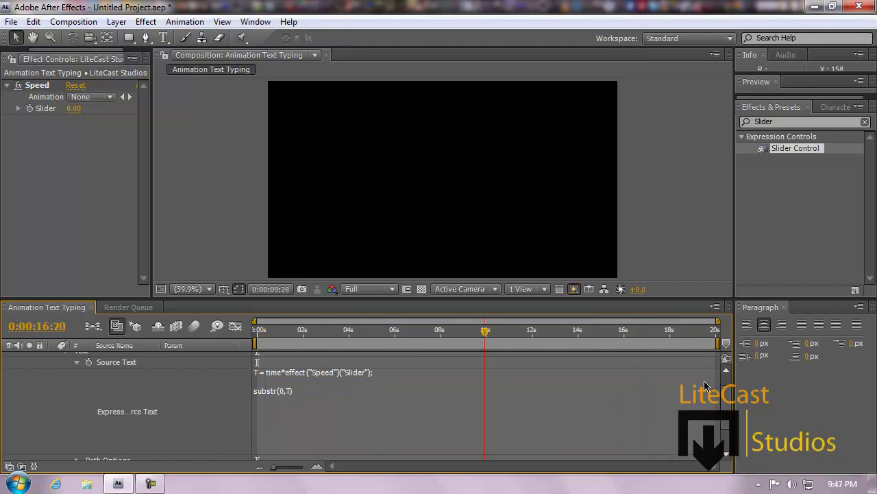
key(space)
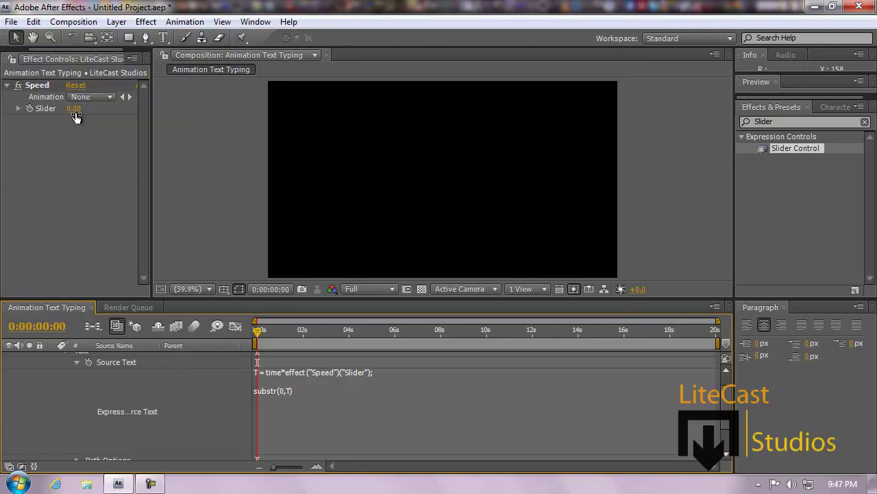
click(74, 109)
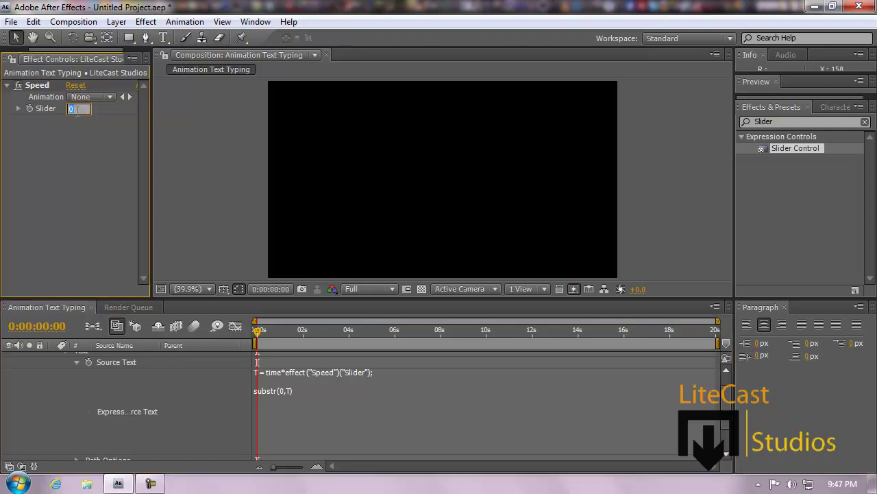
text(5)
click(72, 180)
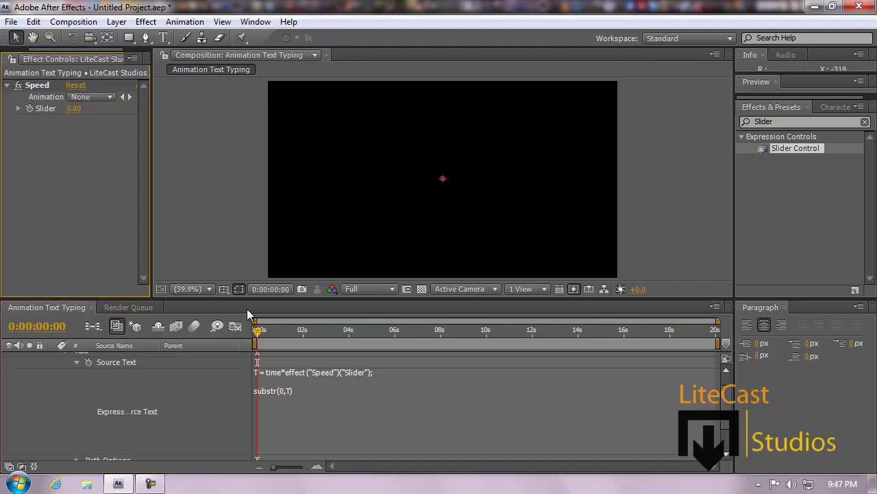
Step: Preview the typing animation from the start, scrub to 0:00:04:12, and view the substr line in the Source Text expression
click(262, 333)
drag(262, 333, 233, 345)
key(space)
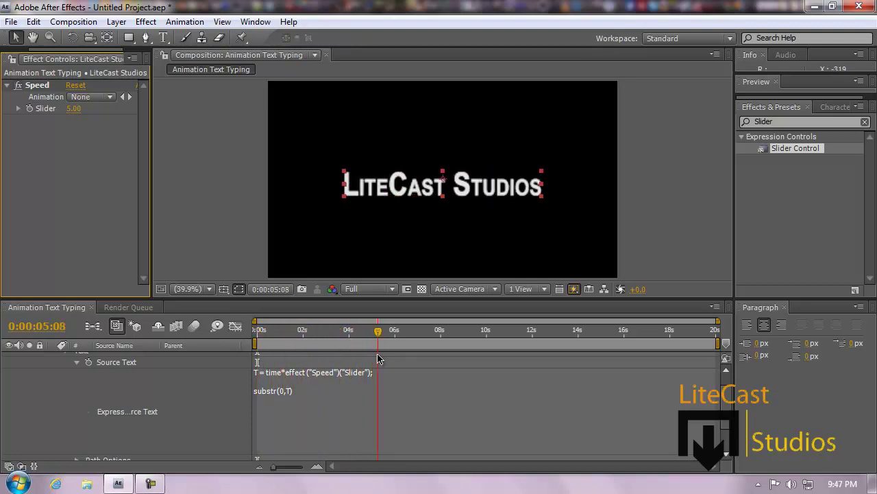
key(space)
key(space)
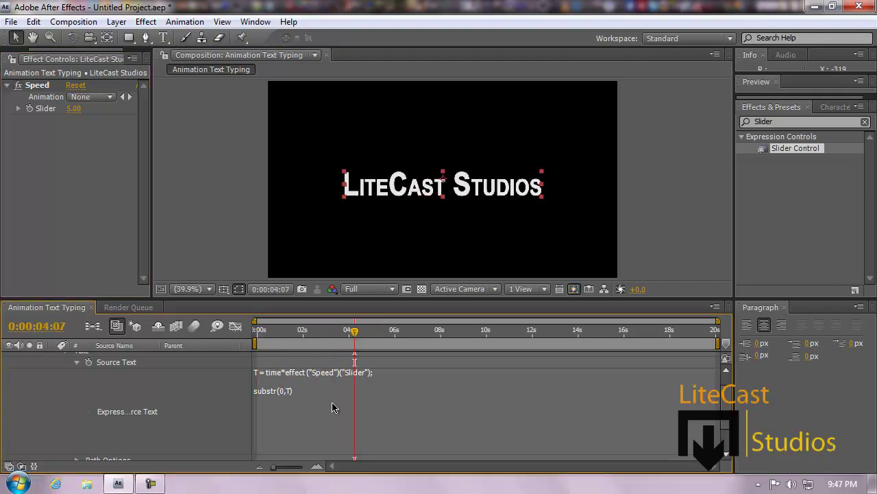
drag(301, 332, 358, 331)
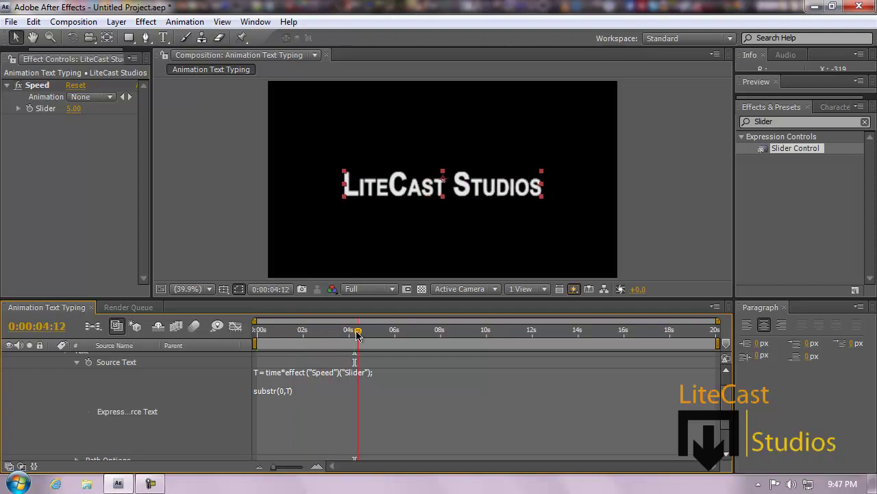
click(335, 405)
click(283, 389)
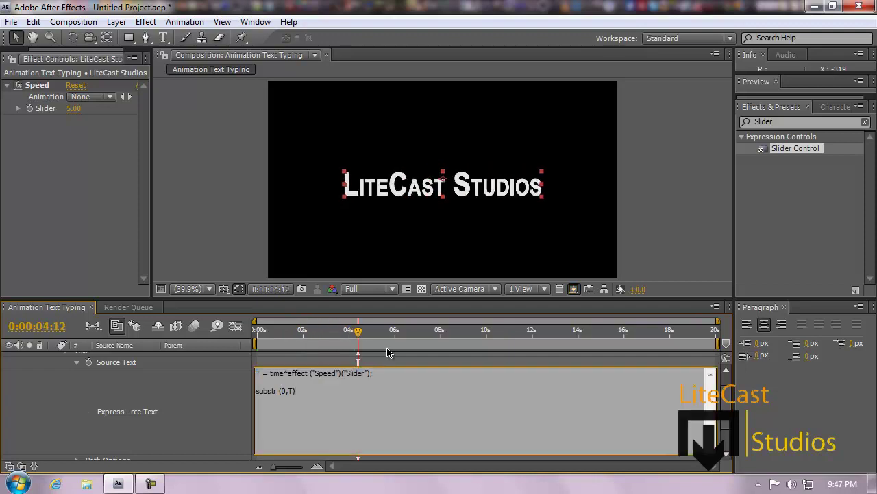
Step: Switch to a blank Notepad document, set its font size to 72, and make the window taller
click(17, 483)
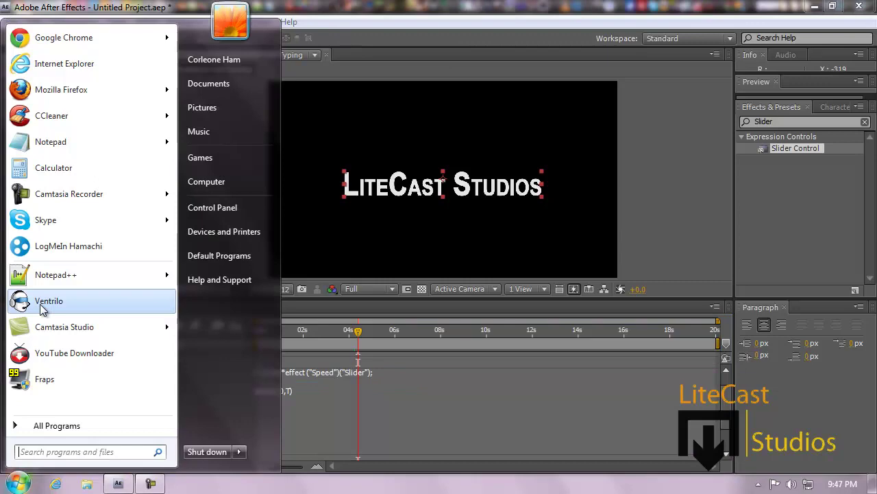
click(58, 141)
click(65, 157)
click(73, 177)
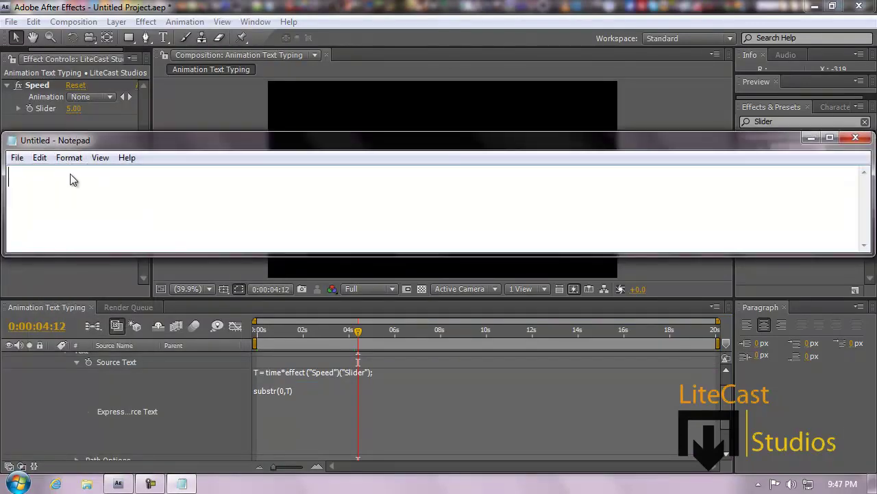
click(68, 157)
click(80, 192)
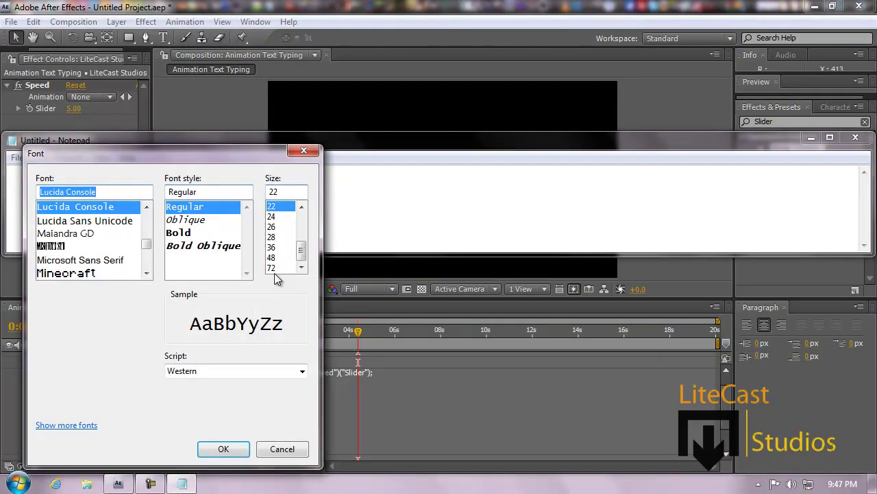
click(272, 267)
click(222, 448)
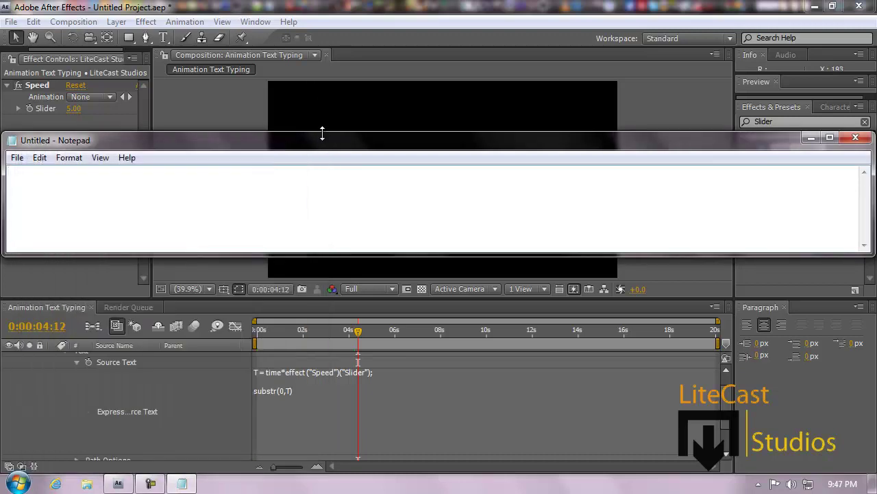
drag(322, 133, 325, 94)
Step: Write "LiteCast Studios" in the Notepad document to demonstrate real typing, replacing the stray first entry
text(b)
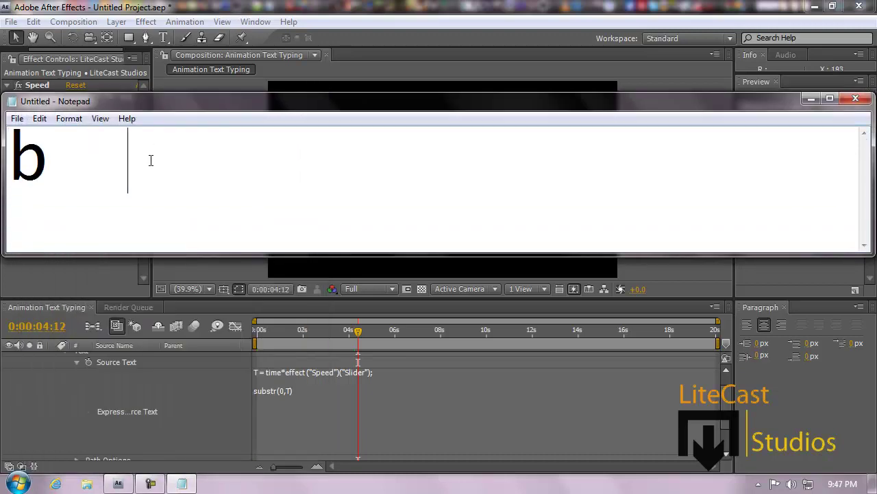
drag(129, 165, 3, 141)
text(L)
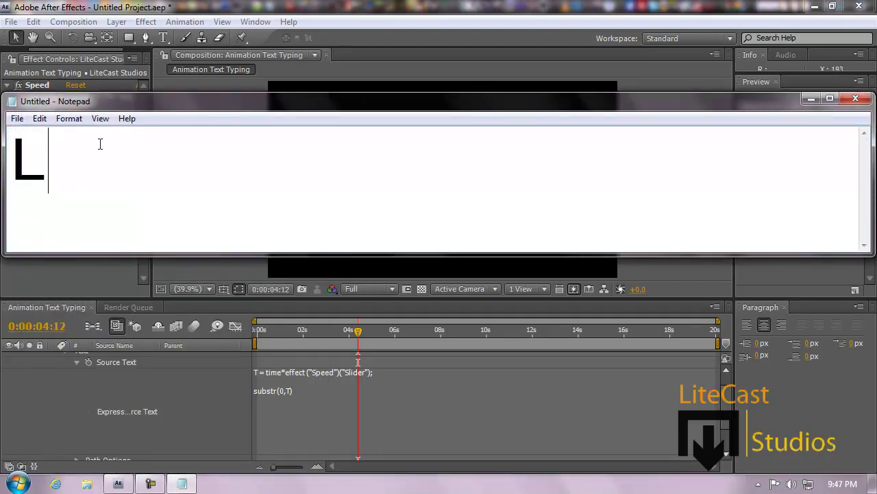
text(iteCast Stud)
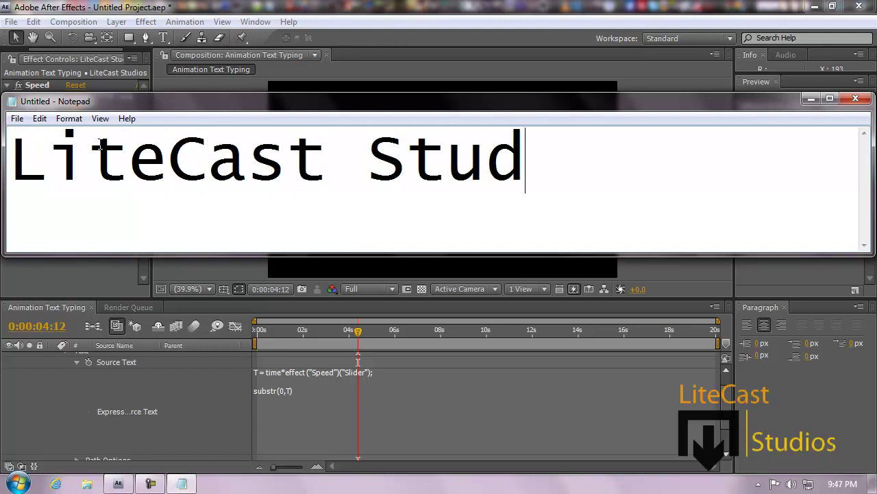
text(ios)
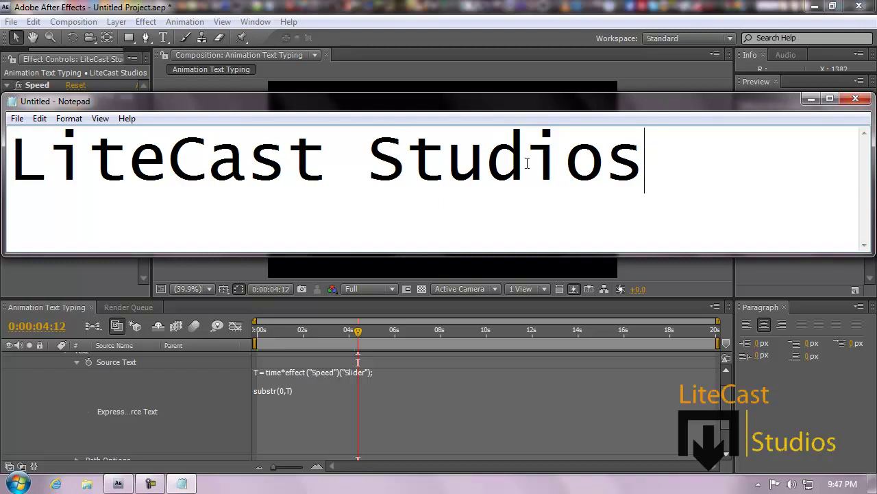
Step: Replace the Notepad text with the random letters "sadfjkdsjf" and close the document without saving
key(ctrl+a)
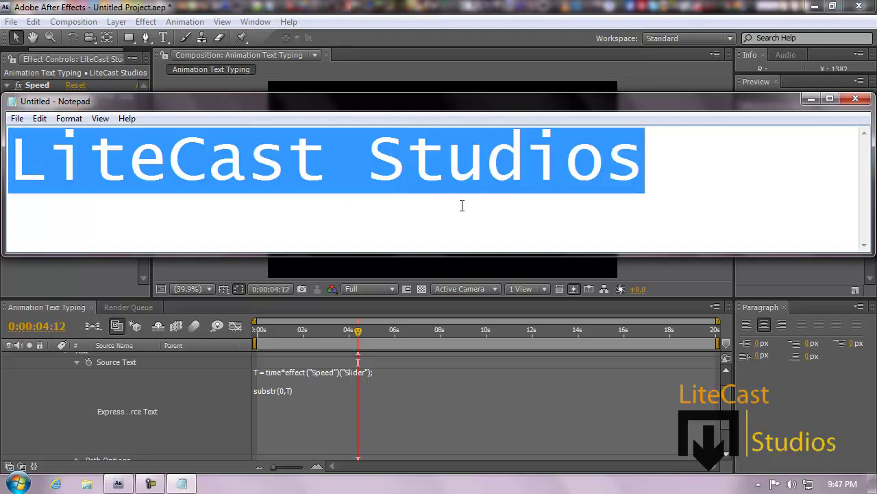
key(Delete)
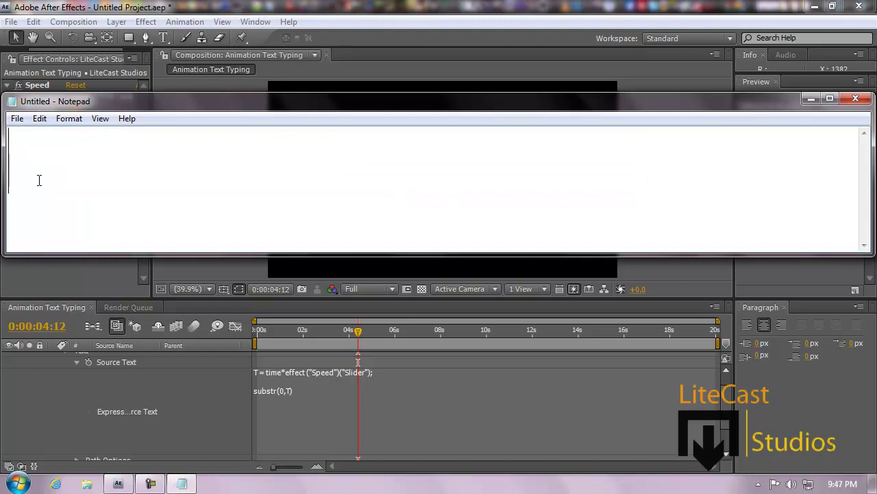
text(sadfjkdsjf)
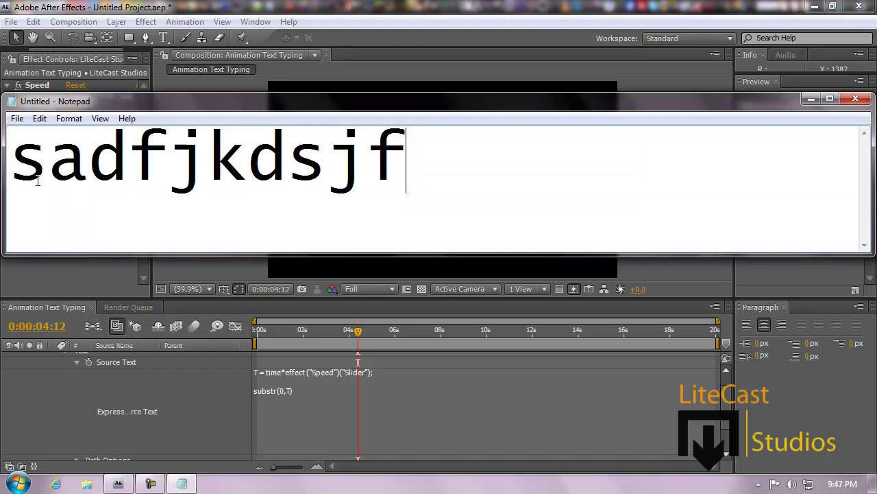
click(855, 99)
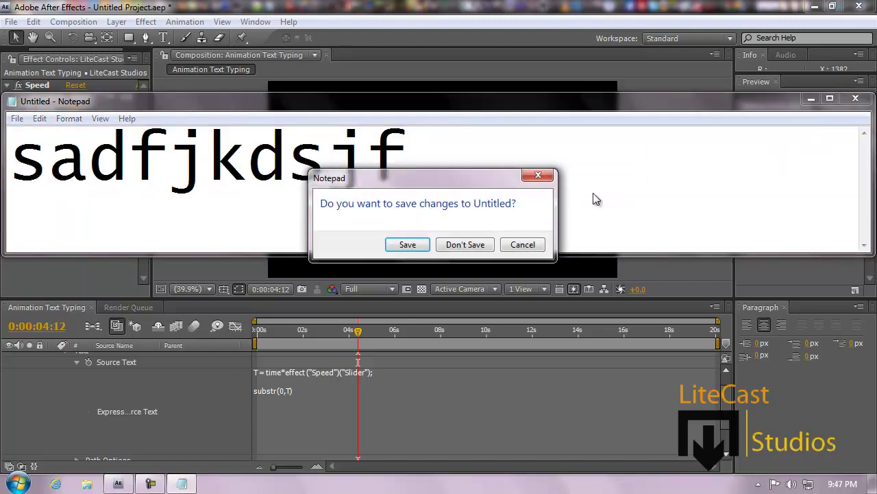
click(458, 246)
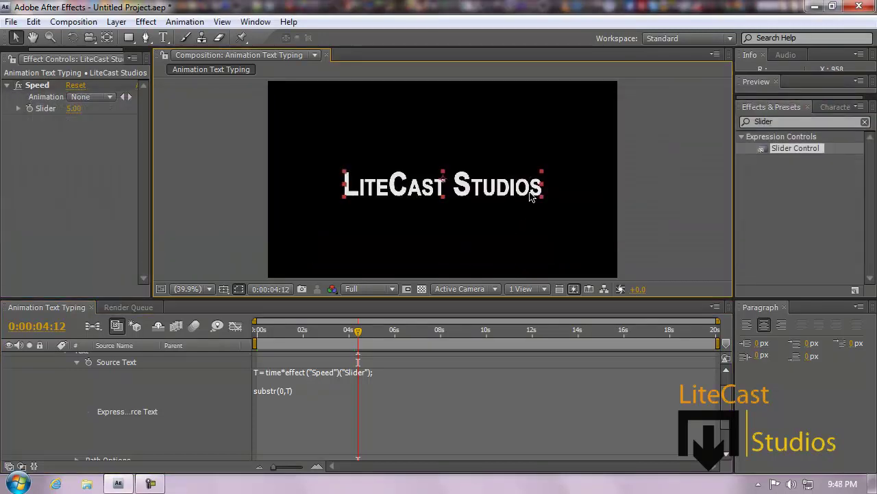
Step: Add the line F = Math.round (time % 1); below the T line in the Source Text expression
click(454, 406)
click(404, 376)
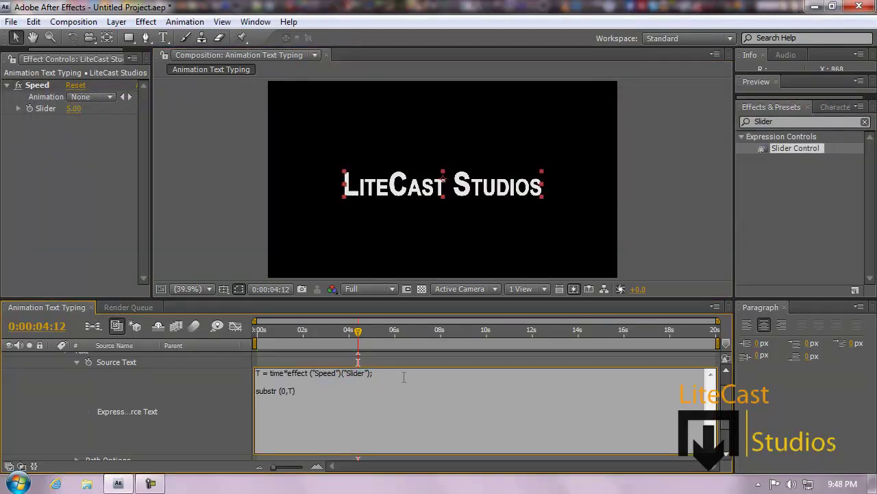
key(Return)
text(F = Math)
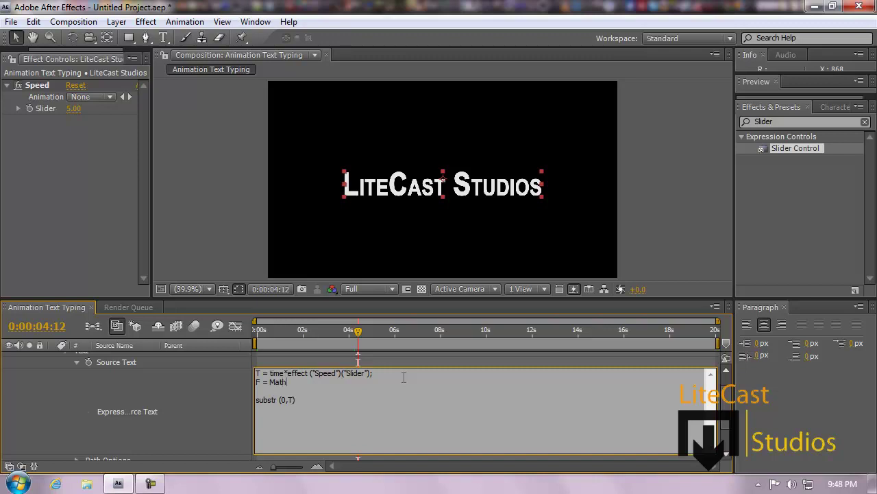
text(.round)
text((time % 1);)
click(345, 405)
click(102, 413)
click(333, 402)
click(312, 408)
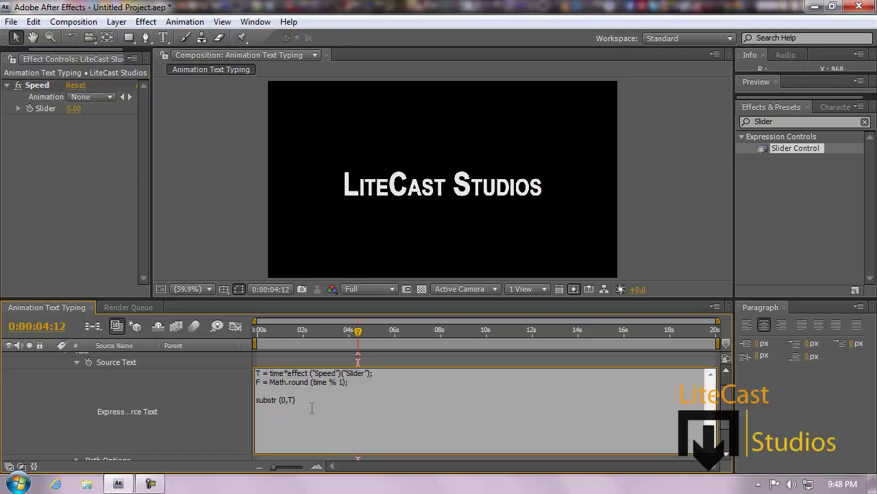
Step: Below the F line, after a blank line, write the condition if (F == 1) {Fl = "|";
drag(348, 409, 226, 401)
click(360, 406)
key(Escape)
click(359, 381)
click(366, 389)
key(Return)
key(Return)
text(if (F = )
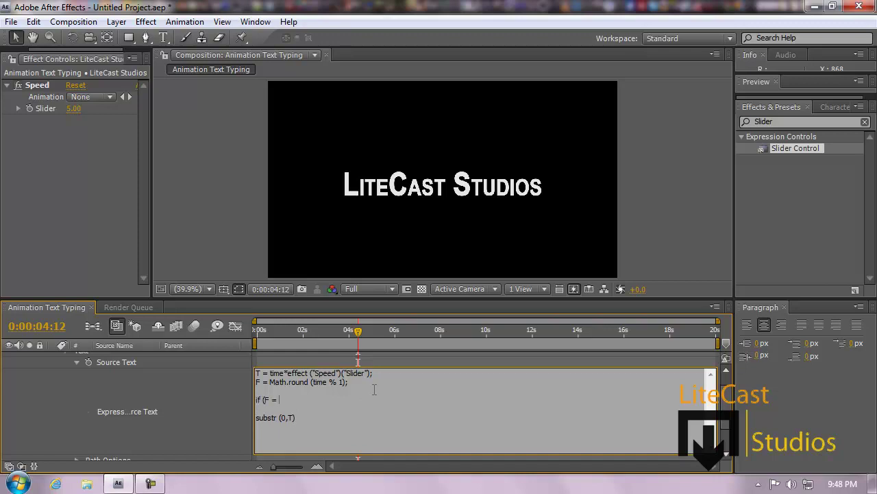
text(=)
text(1)
text(1)
text())
text({)
text(Fl)
text( =)
Step: Close the if block, add the branch else{Fl = " "}, and apply the expression
text(})
text( e)
text(lse)
text({)
text(Fl)
text( =)
click(213, 415)
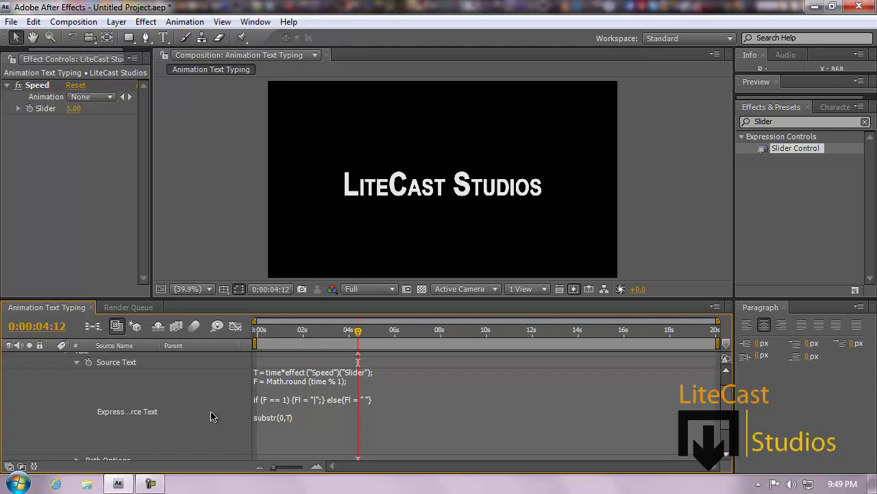
Step: Scrub the timeline to 0:00:07:12 and on to 0:00:10:01 to check the text with the new condition
click(405, 405)
click(244, 417)
drag(358, 332, 425, 356)
click(384, 405)
click(407, 400)
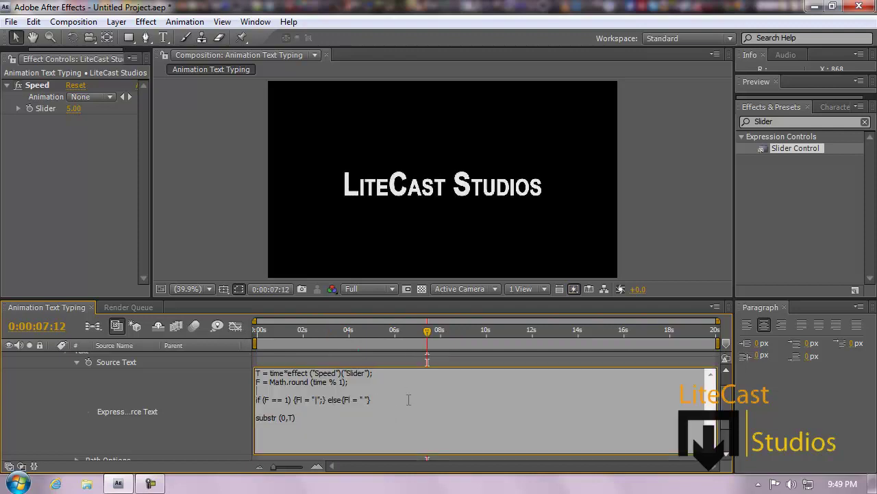
drag(347, 343, 487, 331)
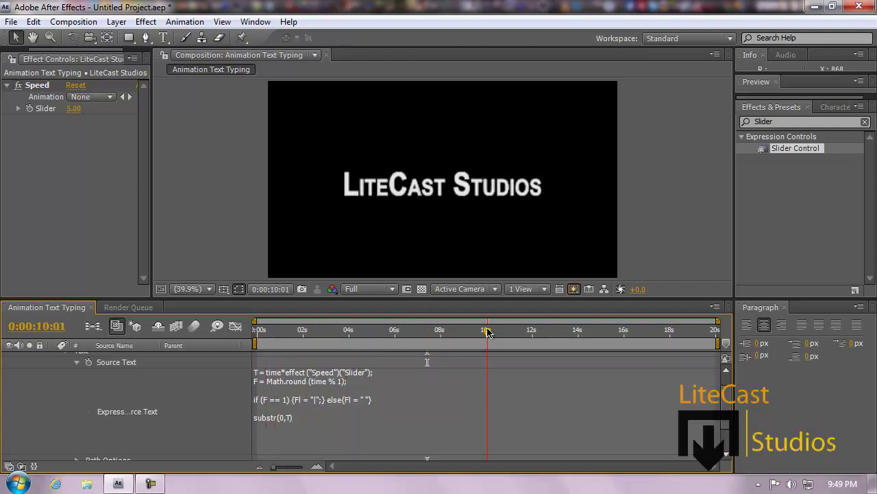
Step: Review the condition, F and T lines, append + Fl to the substr (0,T) line, and apply the expression
click(336, 419)
click(322, 421)
drag(263, 400, 419, 404)
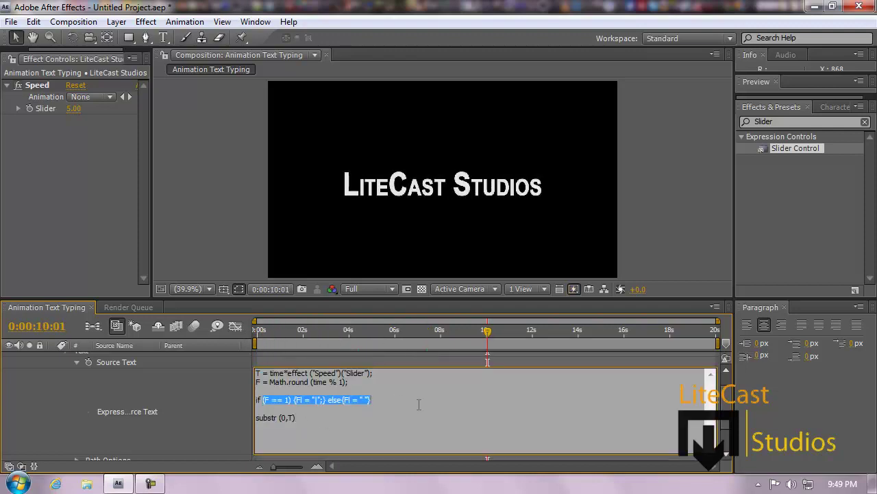
click(346, 401)
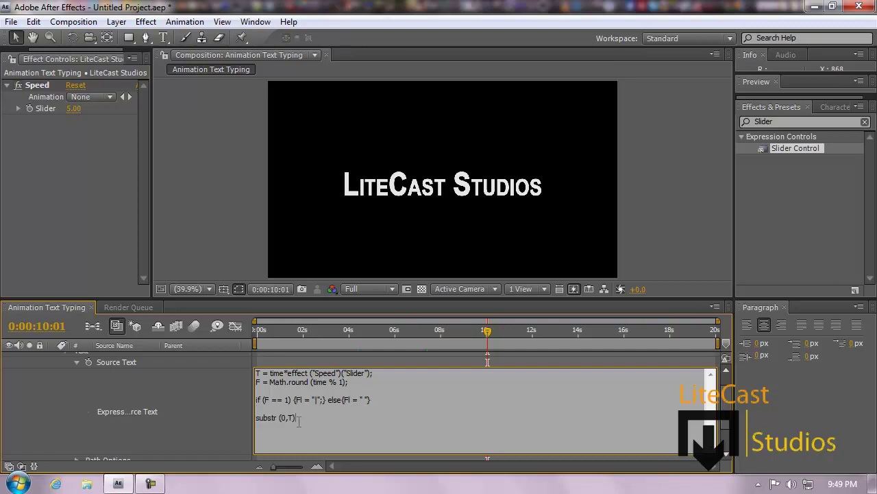
drag(299, 418, 243, 418)
drag(371, 400, 243, 400)
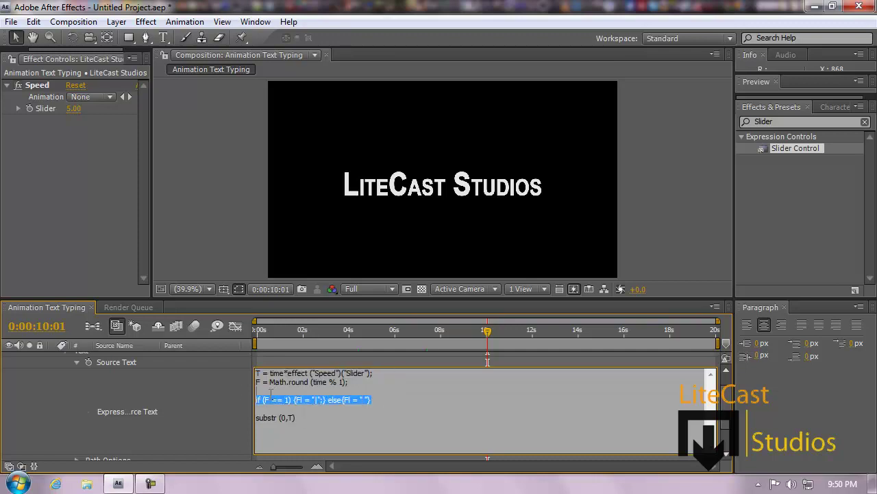
drag(298, 417, 242, 415)
drag(373, 400, 254, 392)
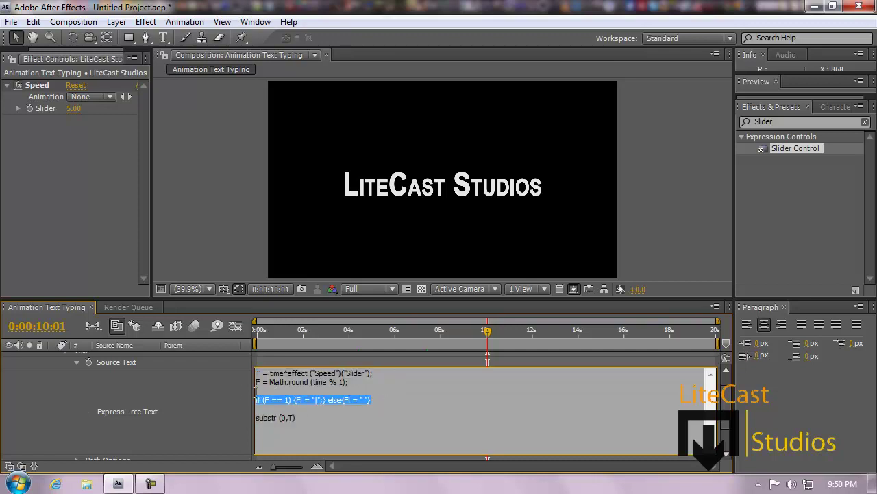
drag(359, 386, 212, 368)
click(344, 399)
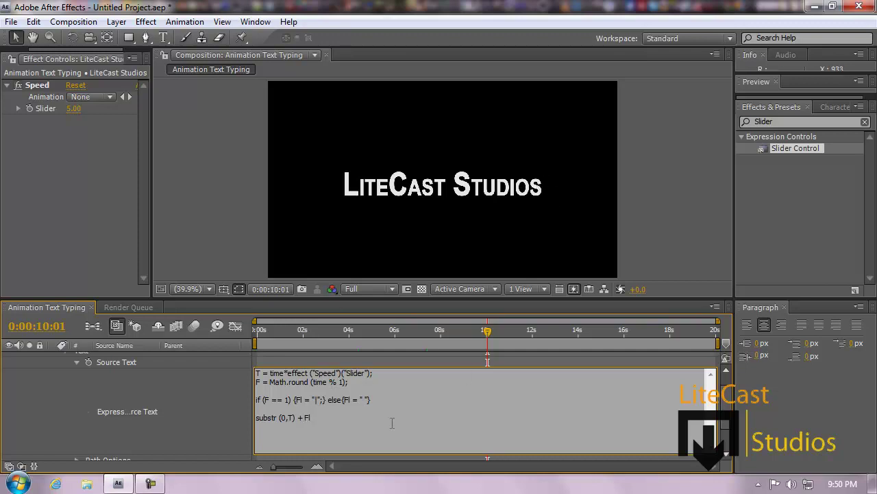
click(213, 408)
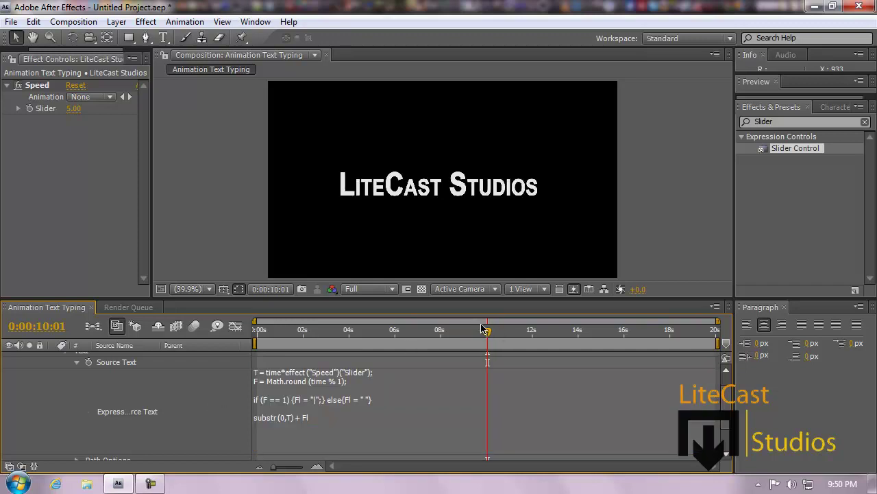
Step: Preview the blinking cursor from the start, check the expression, and scrub to 0:00:02:27
drag(485, 330, 207, 312)
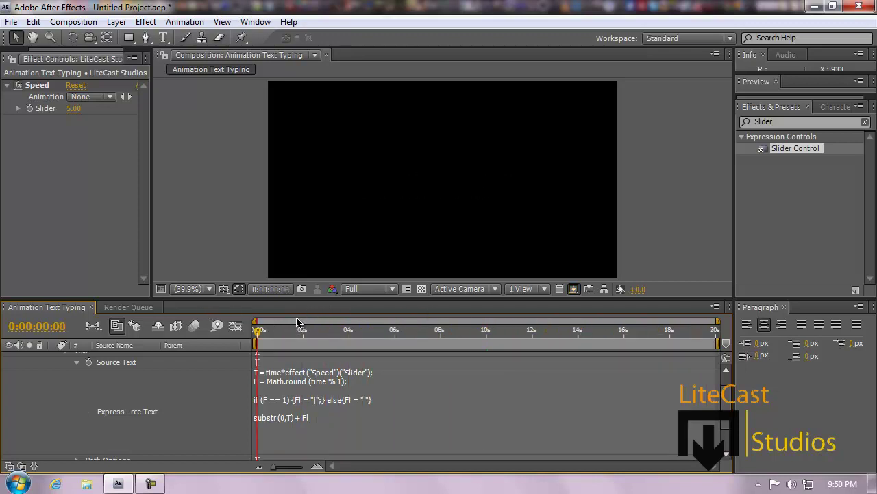
key(space)
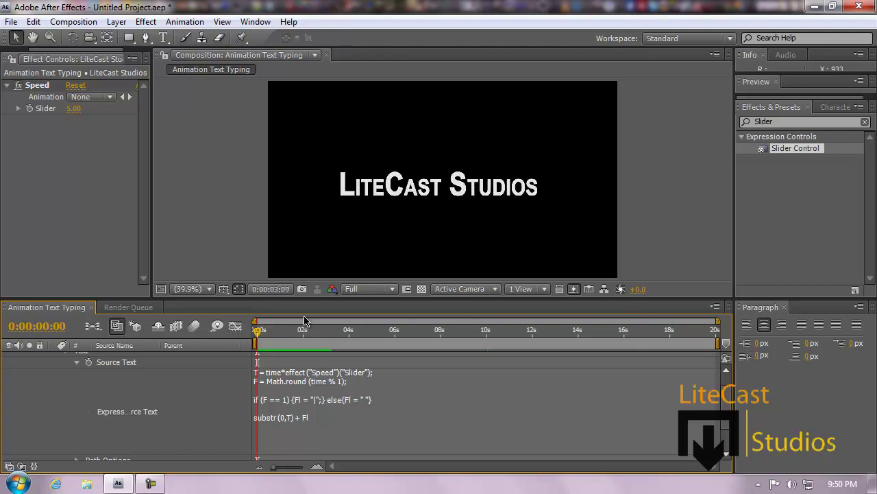
key(space)
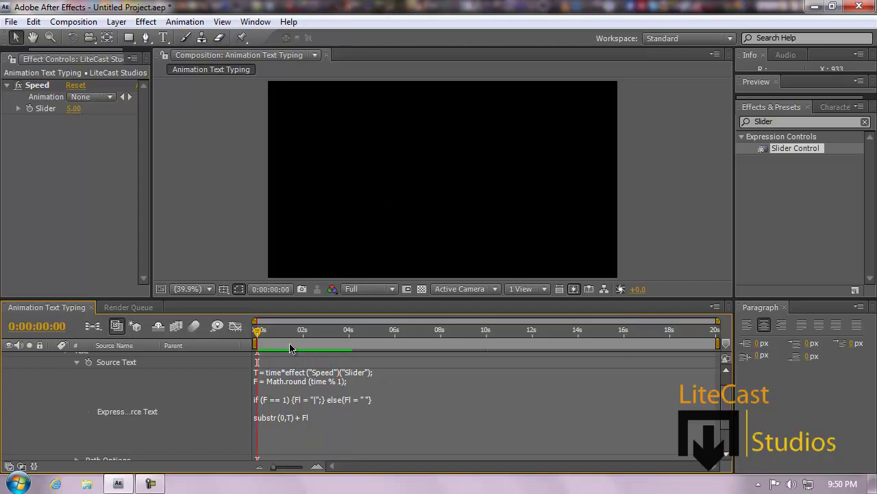
click(292, 418)
click(355, 426)
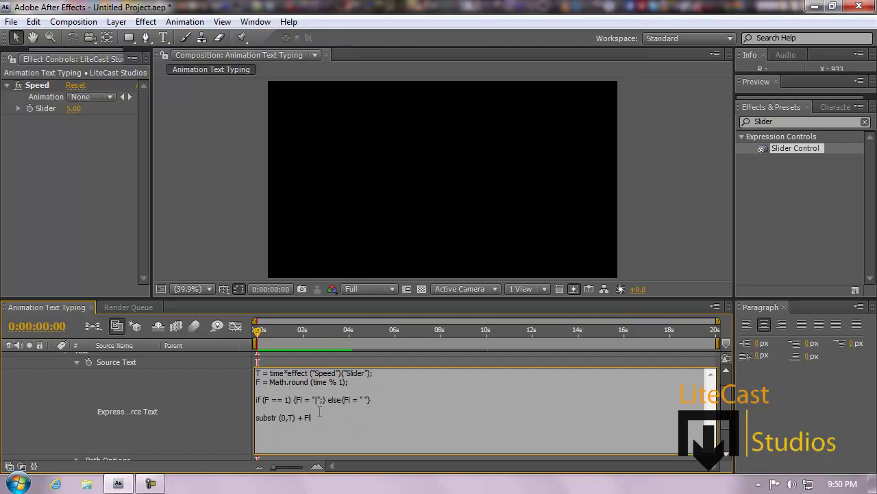
click(240, 409)
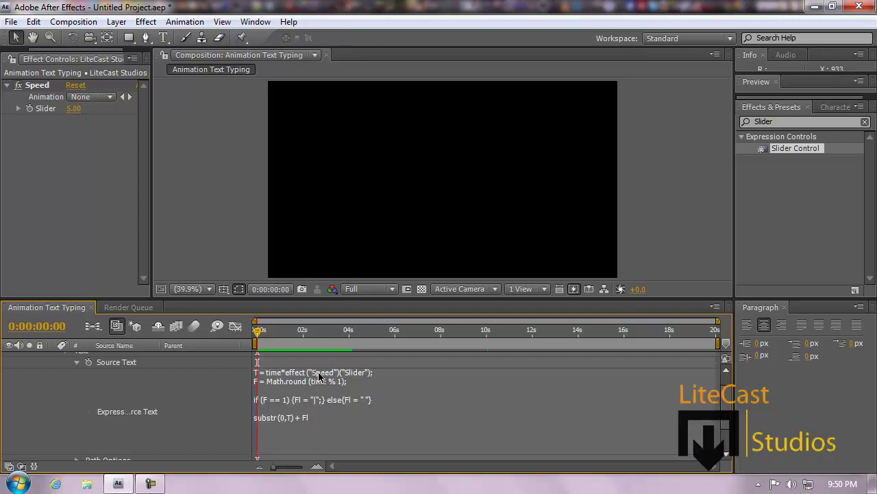
click(321, 376)
drag(269, 347, 323, 333)
Step: Switch to a new Notepad document and write "LiteCast Studios" after a tab indent
key(super)
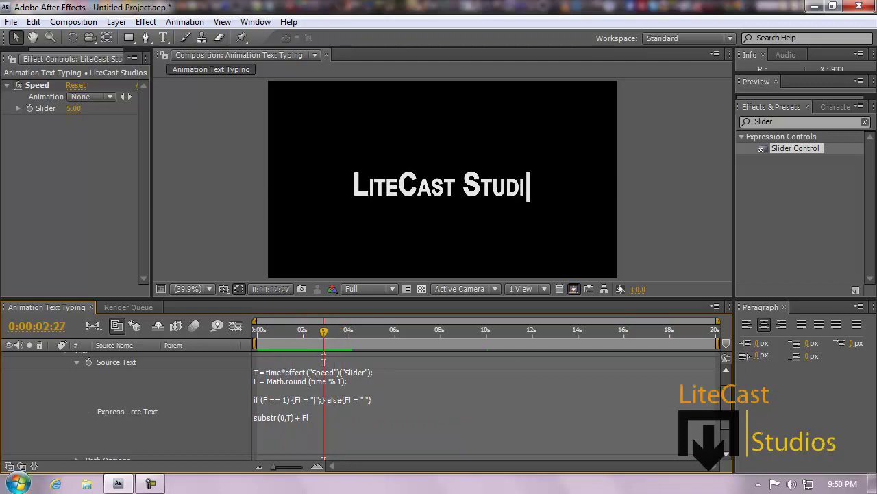
key(Down)
key(Down)
key(Down)
key(Down)
key(Down)
key(Down)
key(Up)
key(Return)
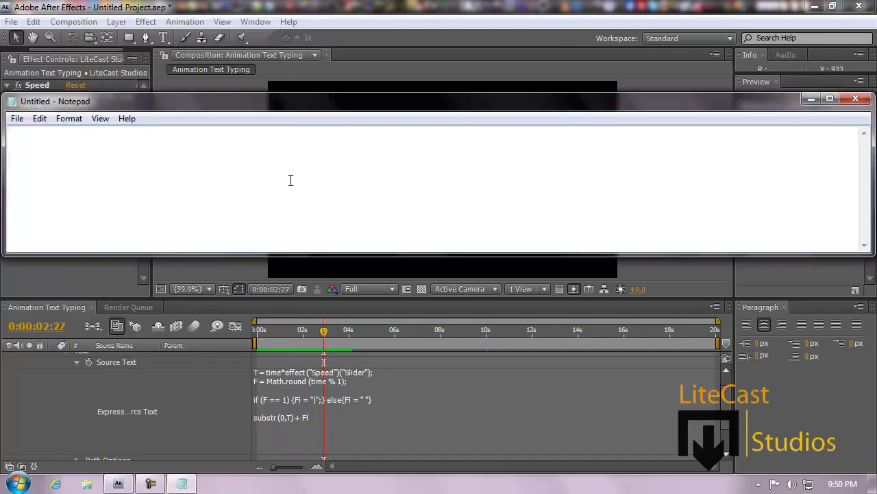
key(Tab)
text(LiteC)
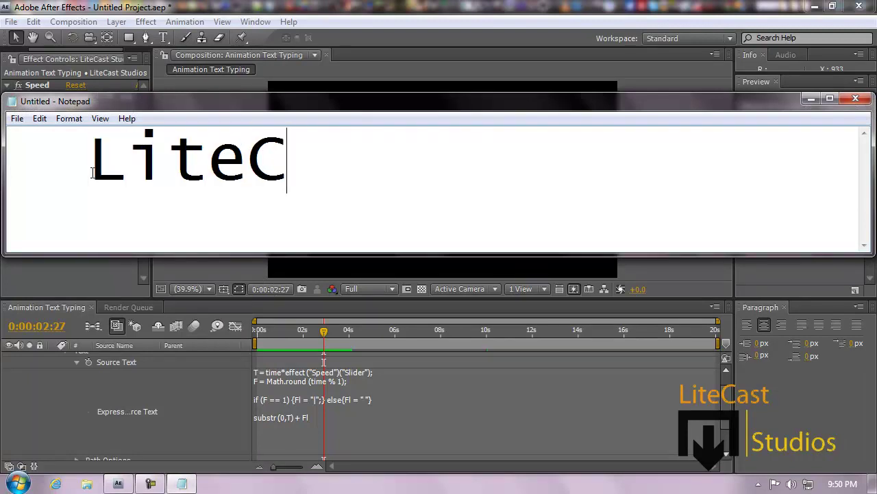
text(ast Studios)
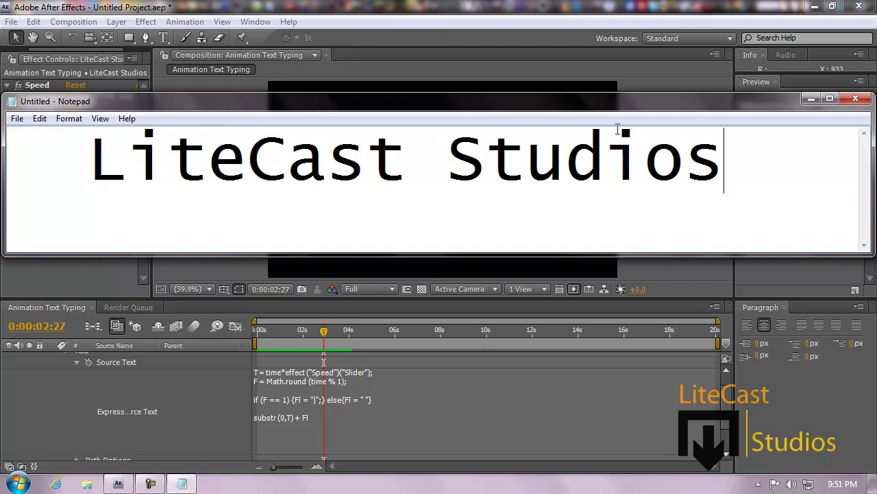
Step: Delete the Notepad text and close the document without saving
drag(723, 159, 99, 170)
key(BackSpace)
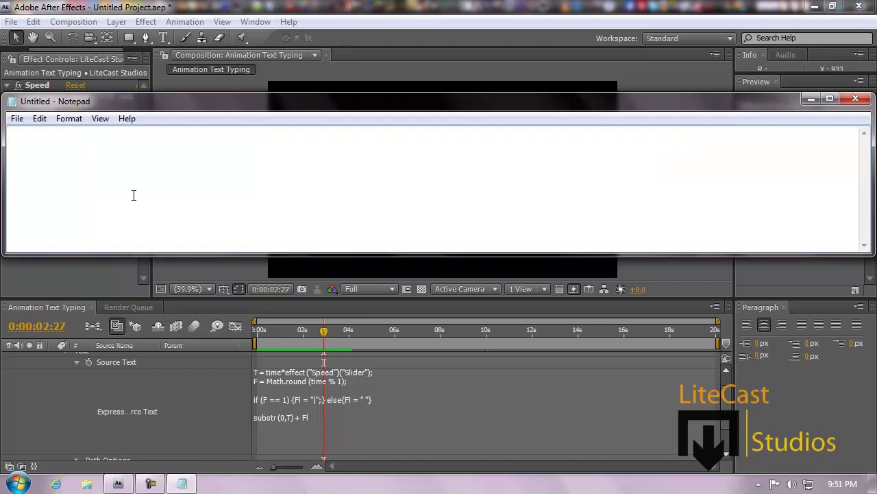
click(856, 98)
click(464, 245)
Step: Move the current time to 0:00:00:01 and add an extra blank line above the if statement, keeping the condition F == 1
drag(324, 330, 258, 330)
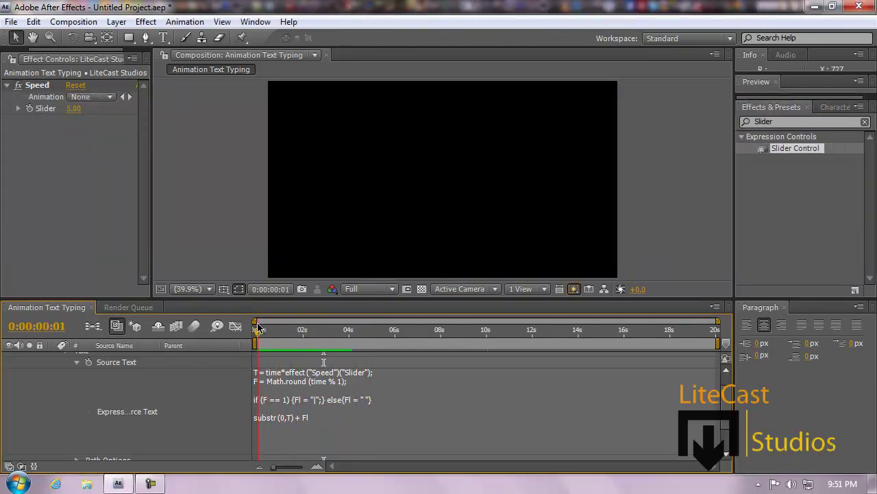
click(377, 384)
click(379, 385)
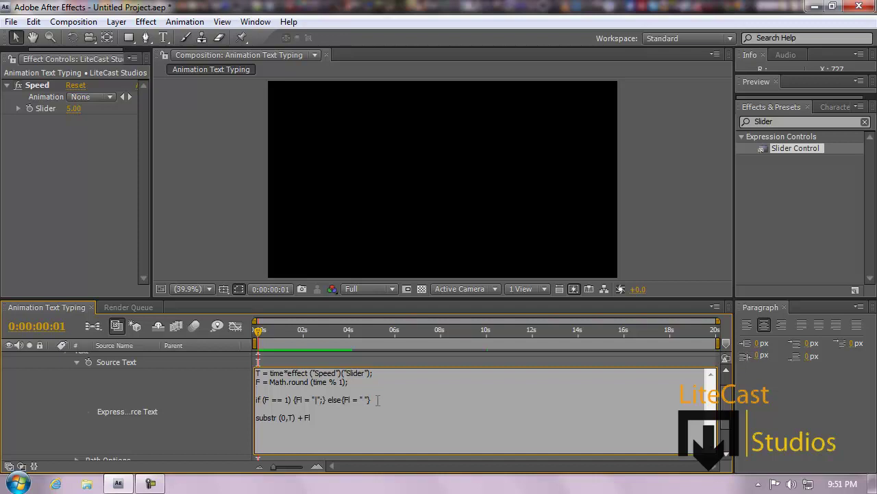
key(Return)
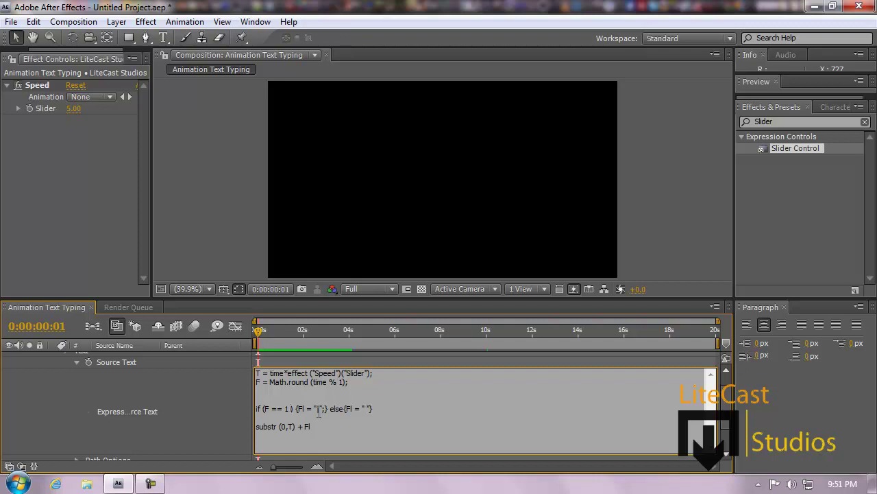
text(|)
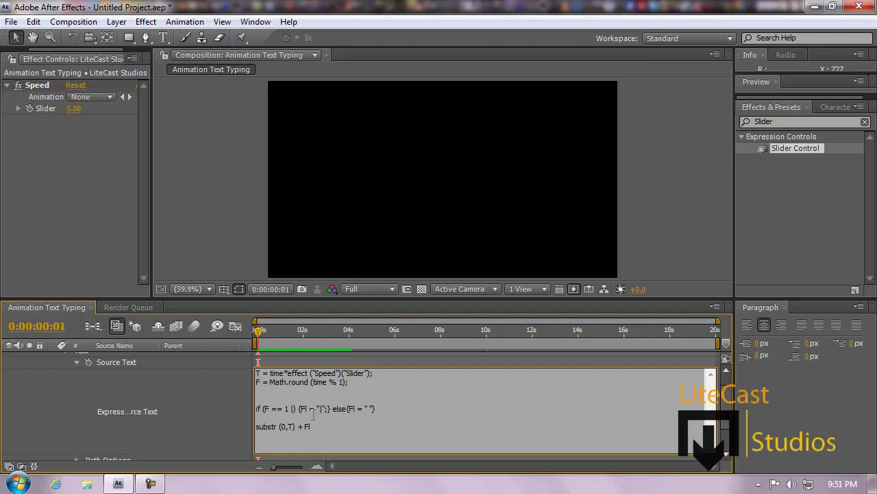
key(BackSpace)
key(BackSpace)
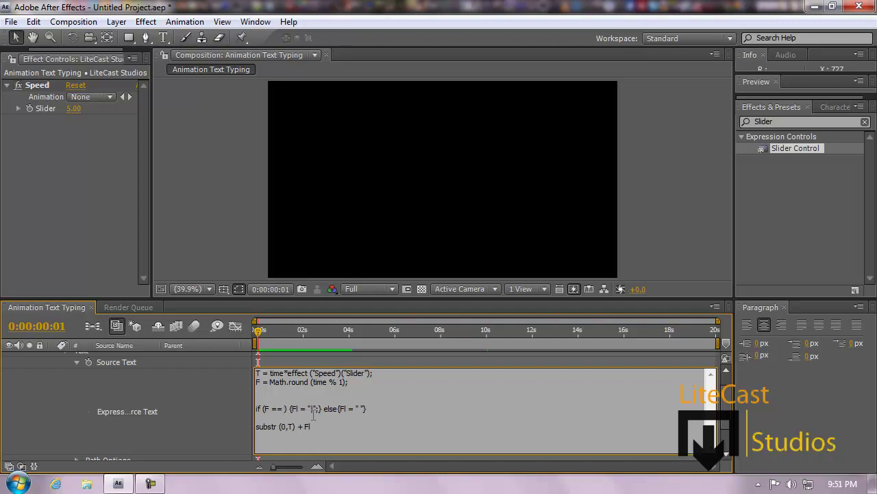
text(1)
key(BackSpace)
key(BackSpace)
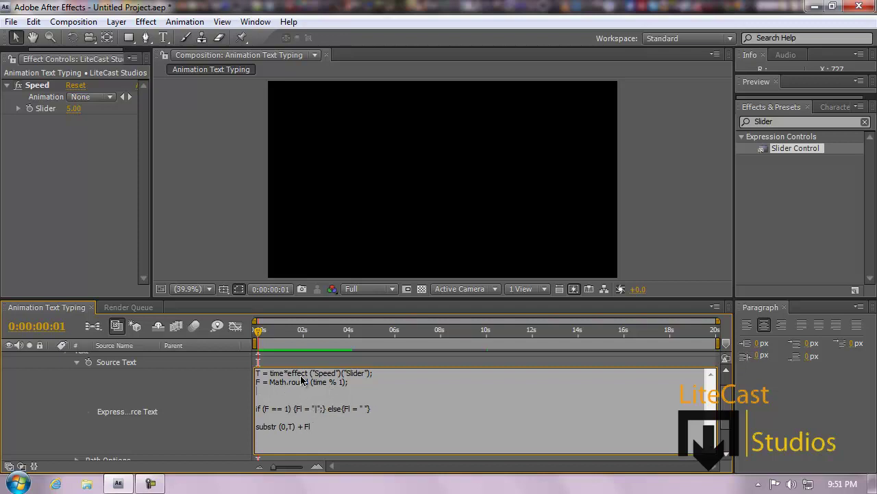
Step: Scrub to 0:00:02:29, write the random letters "dsdasdsdsdsa" in a new Notepad document, clear them, and close it
mouse_move(313, 329)
mouse_down()
mouse_move(405, 329)
mouse_move(256, 330)
mouse_move(325, 331)
mouse_up()
key(super)
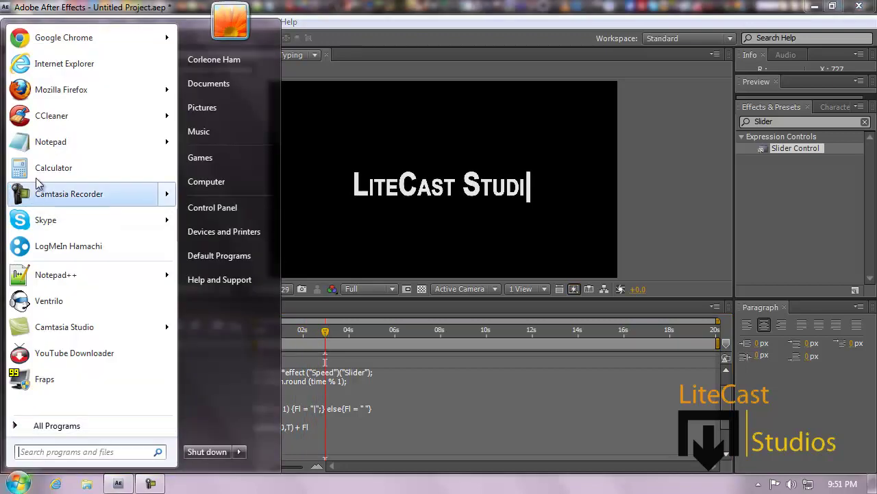
click(51, 143)
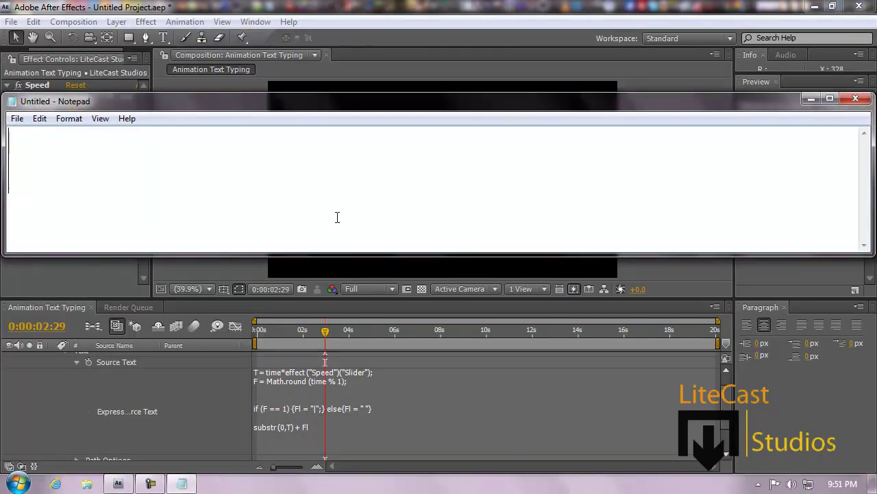
text(dsdasdsdsdsa)
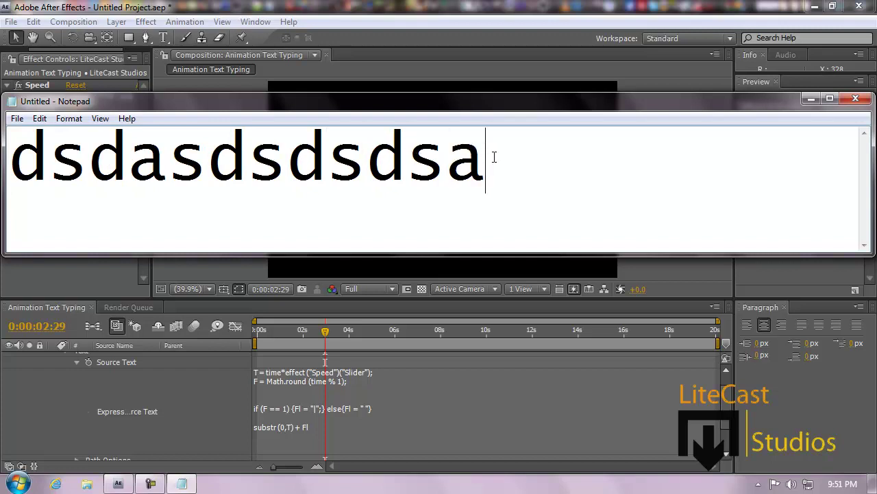
drag(493, 157, 8, 175)
key(BackSpace)
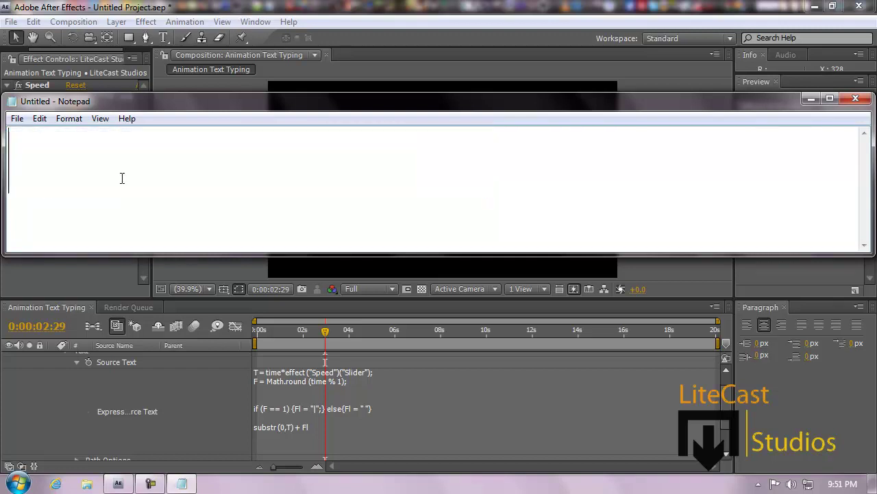
click(855, 98)
Step: Add the line L = text.sourceText.length; at the start of the Source Text expression and apply it
click(419, 374)
click(401, 382)
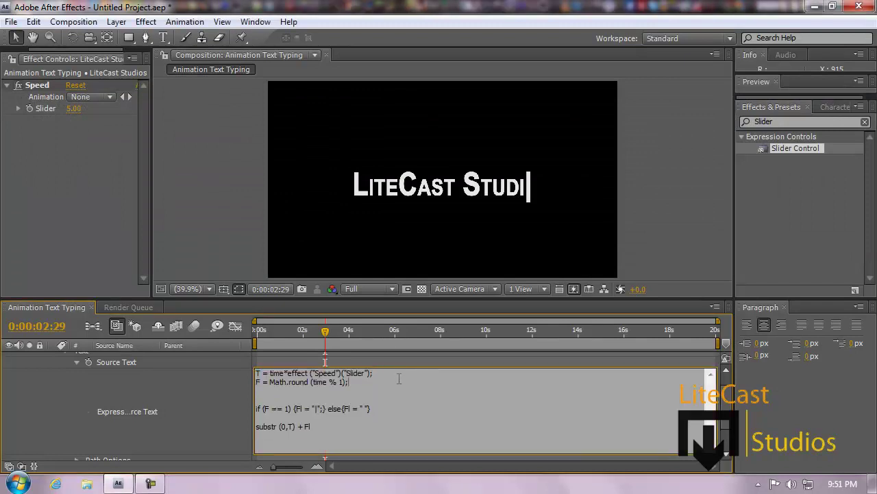
click(259, 374)
key(Return)
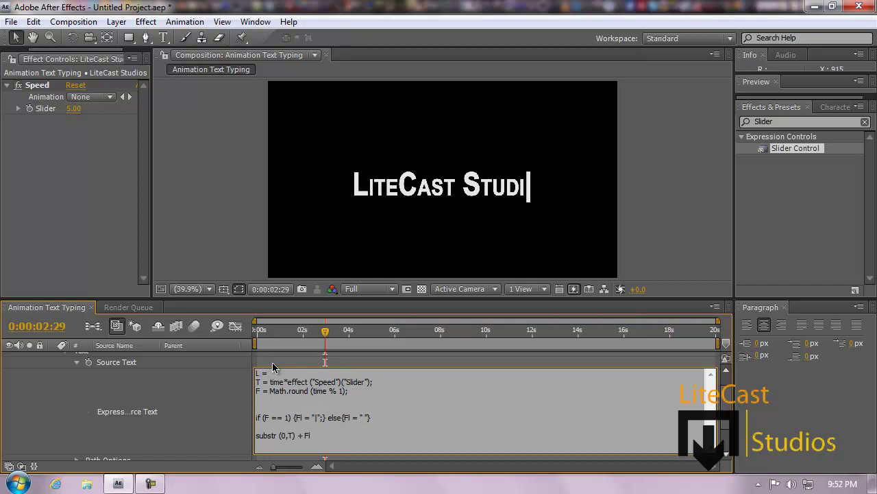
text(L = text.sourceText.length;)
click(236, 419)
click(405, 413)
click(249, 415)
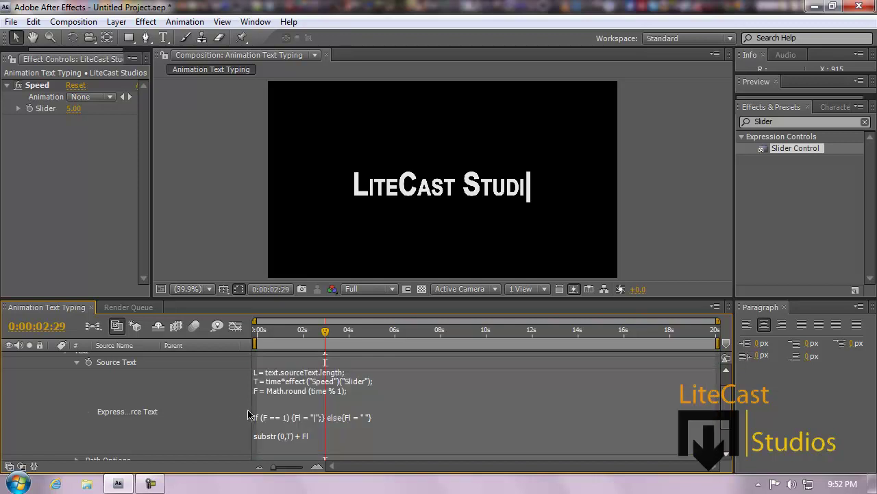
click(250, 416)
click(381, 421)
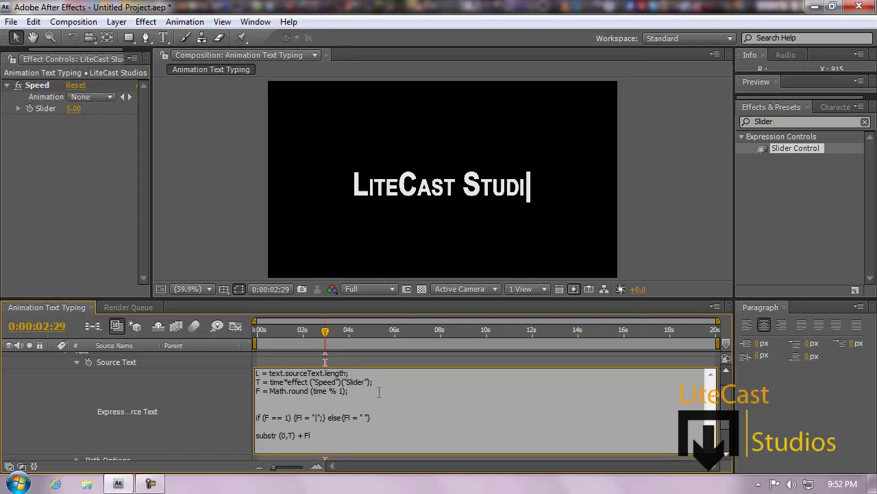
click(249, 421)
click(100, 241)
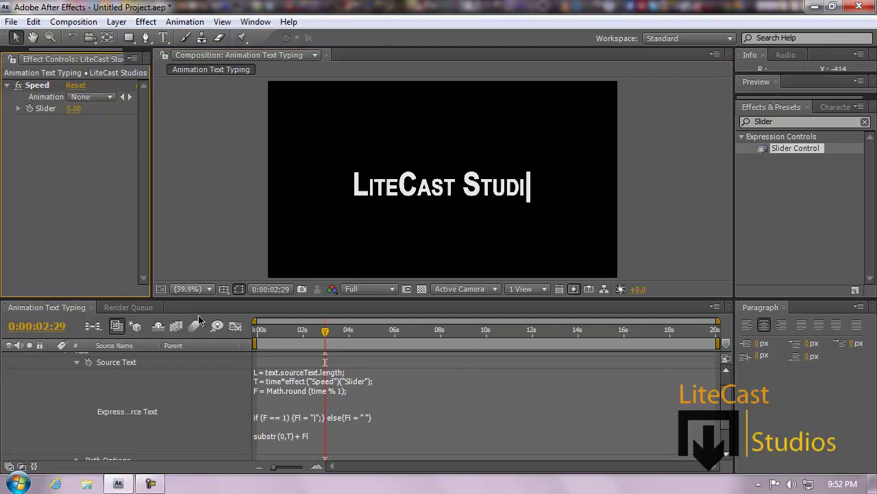
click(334, 471)
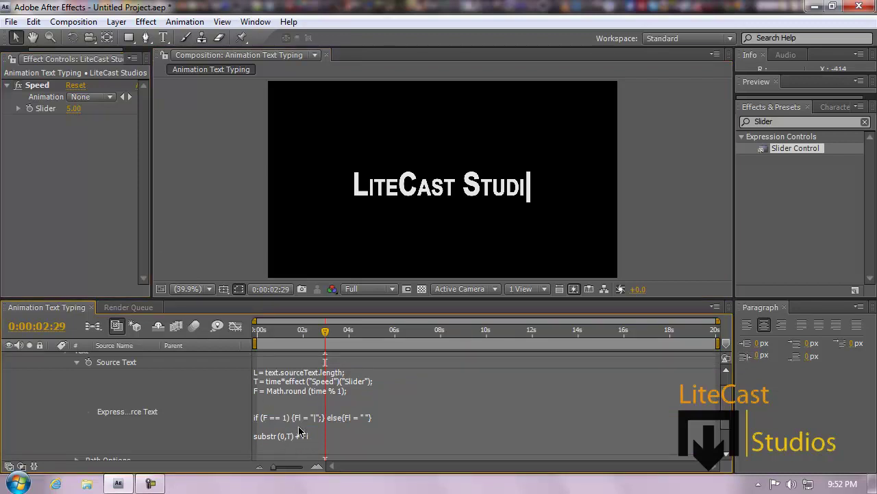
Step: Extend the if condition in the Source Text expression to F == 1 | (T<L & T>0) and apply it
click(299, 431)
click(288, 417)
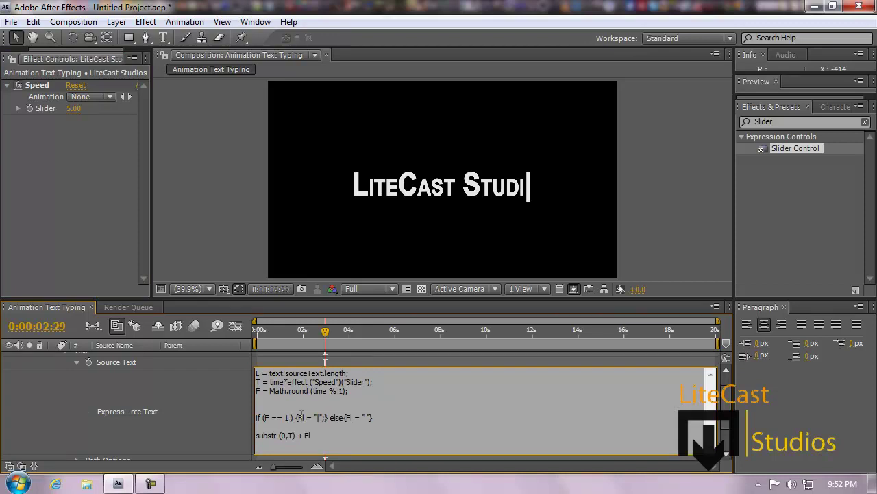
text(|)
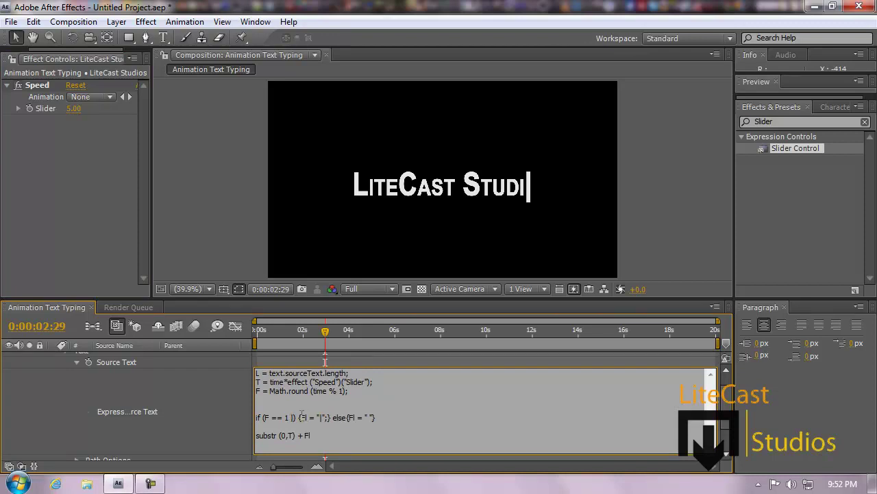
text(| ()
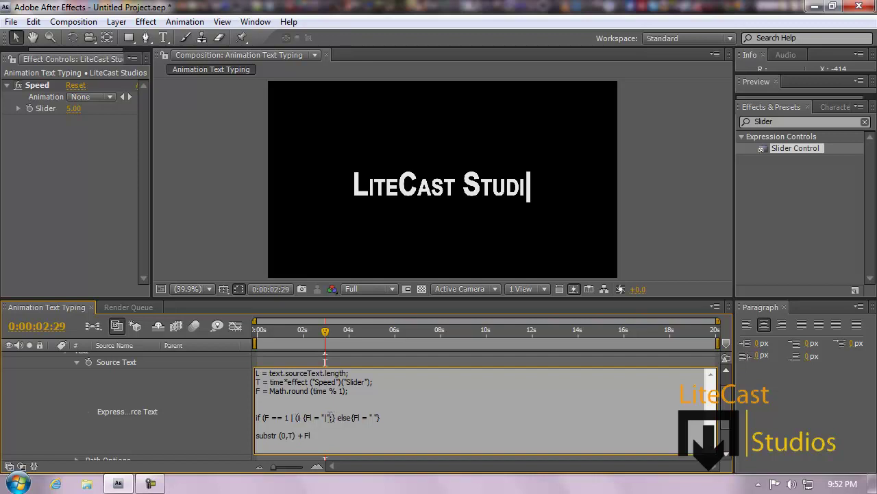
text(T<)
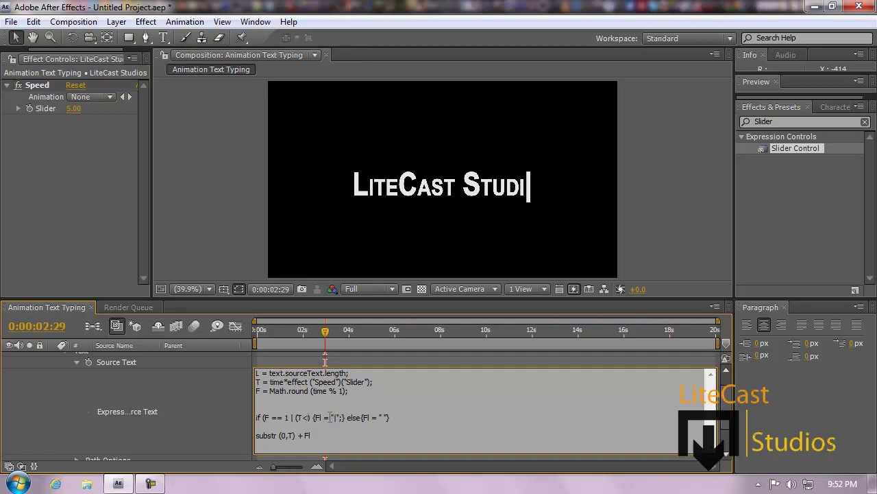
text(L &)
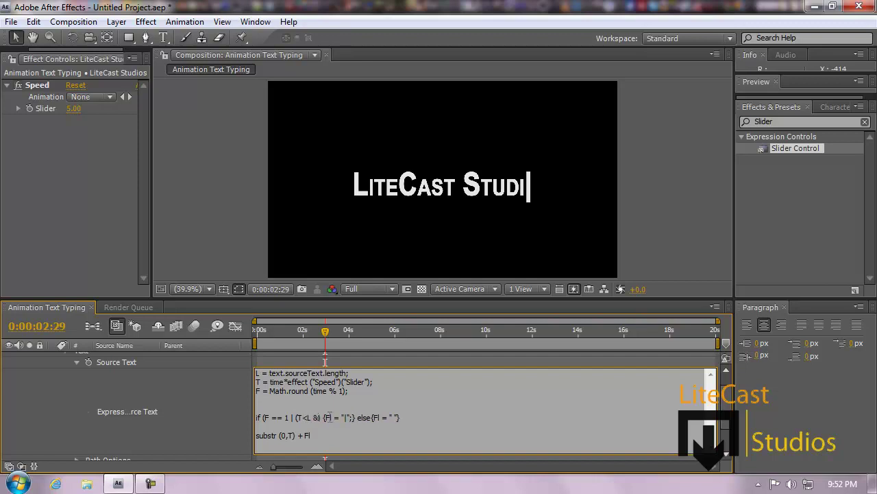
text(&T>0)
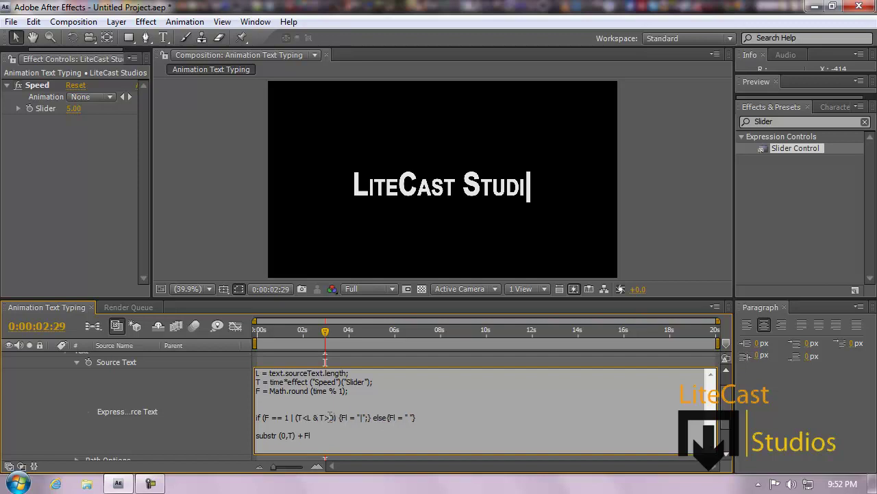
text())
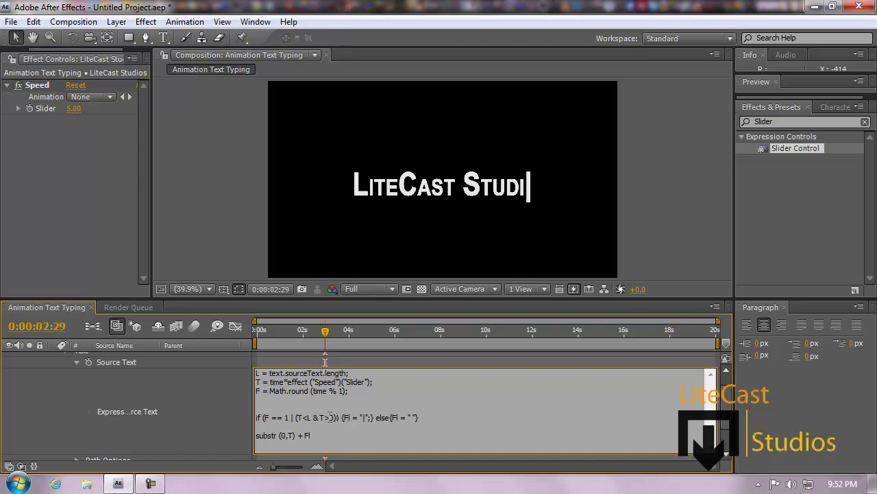
click(233, 426)
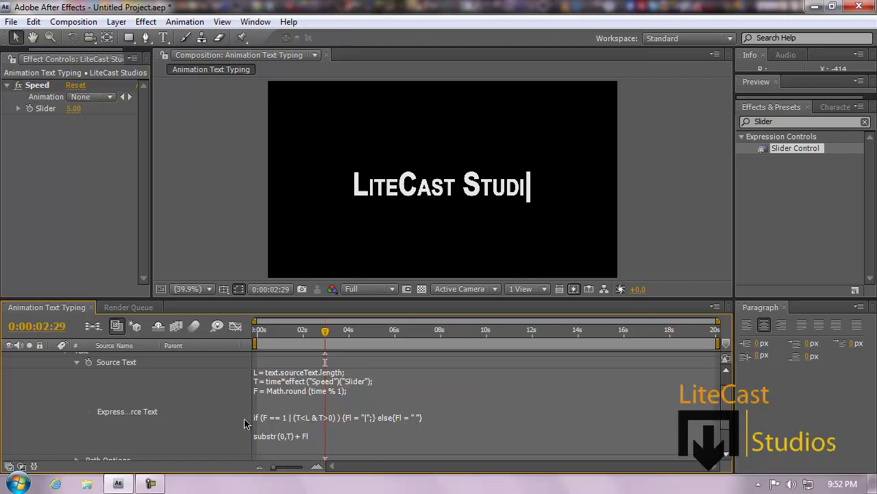
Step: Scrub the timeline to check the cursor during and after typing against the (T<L & T>0) condition, ending at 0:00:14:19
click(377, 332)
drag(378, 334, 260, 336)
click(325, 388)
click(298, 424)
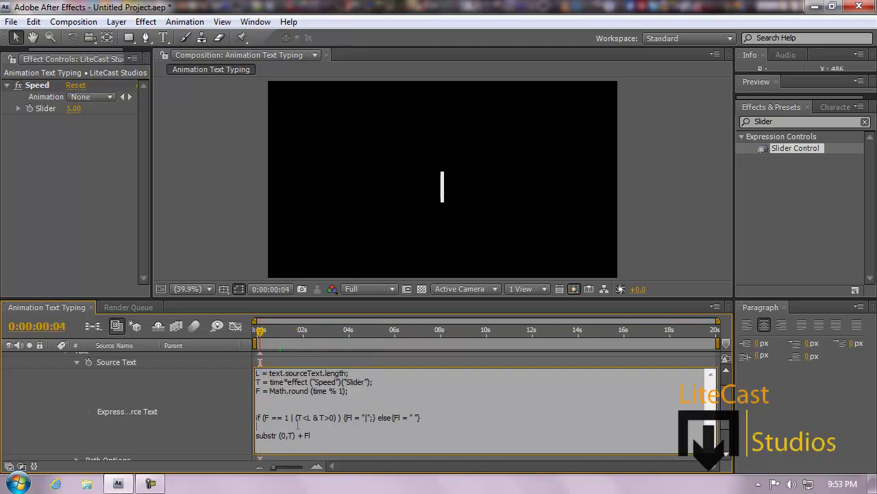
drag(297, 417, 344, 419)
click(344, 420)
drag(295, 335, 274, 336)
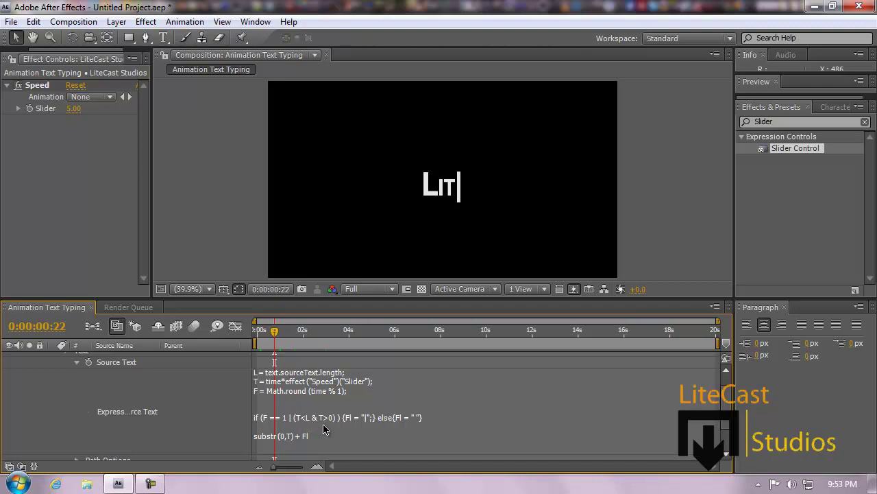
drag(274, 335, 594, 317)
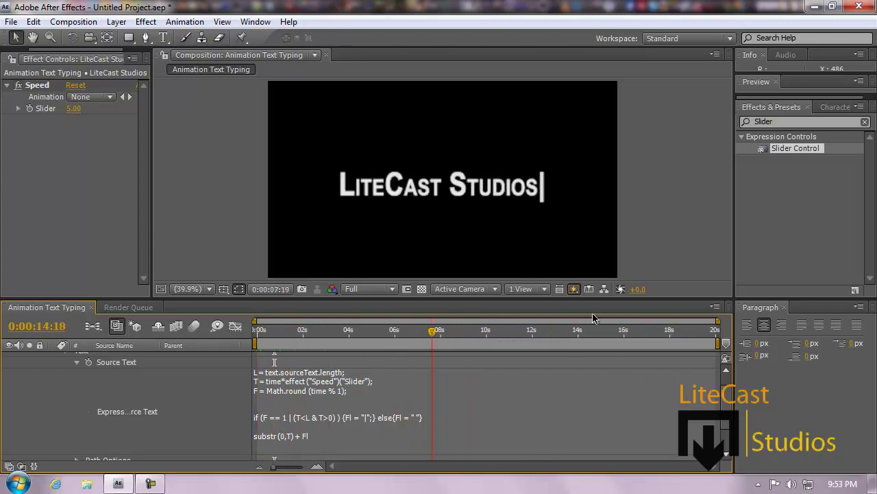
click(312, 432)
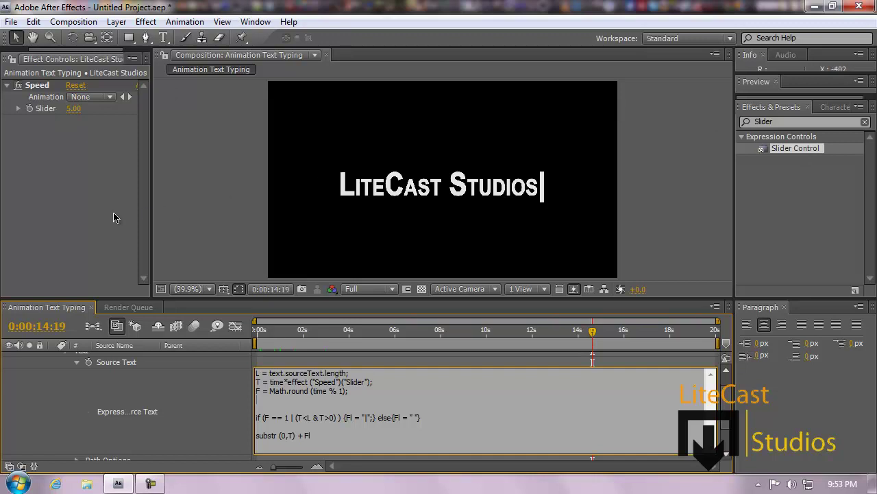
Step: Apply a second Slider Control effect to the LiteCast Studios text layer
click(802, 149)
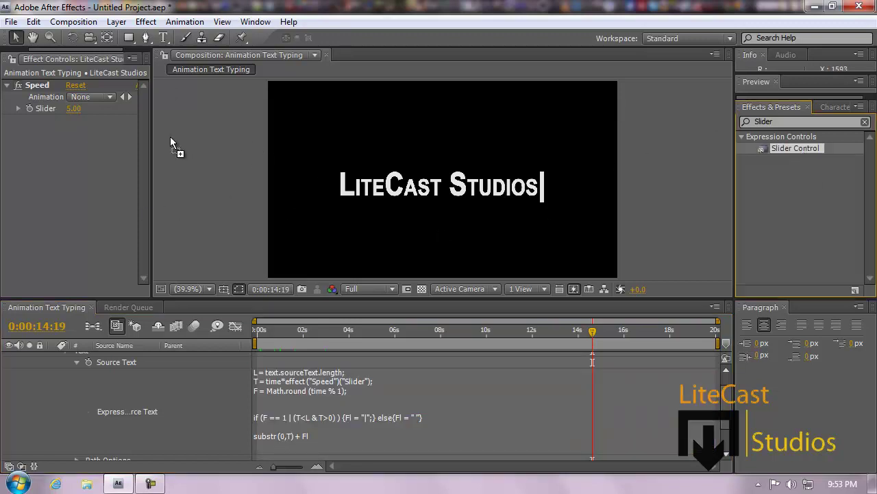
drag(239, 131, 438, 186)
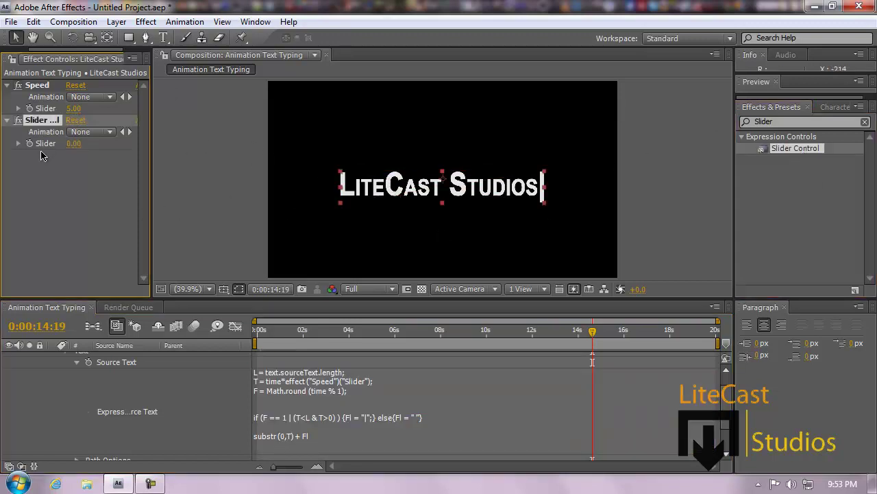
click(66, 187)
Step: Collapse the layer's text properties, expand its effects, and rename the new Slider Control to "Start At"
scroll(95, 399, up, 1)
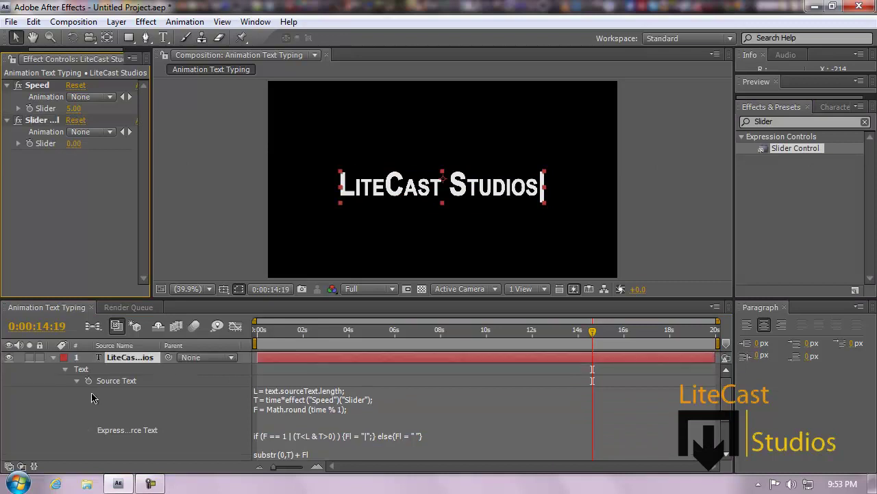
click(66, 369)
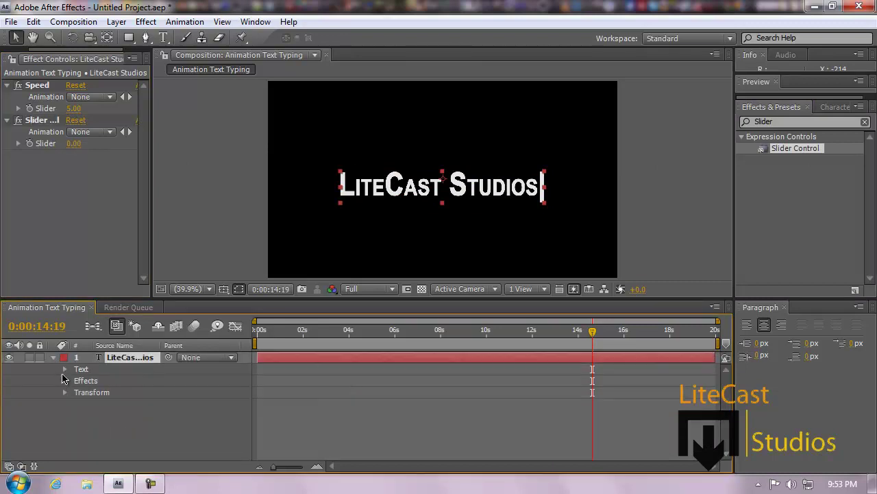
click(63, 376)
click(66, 381)
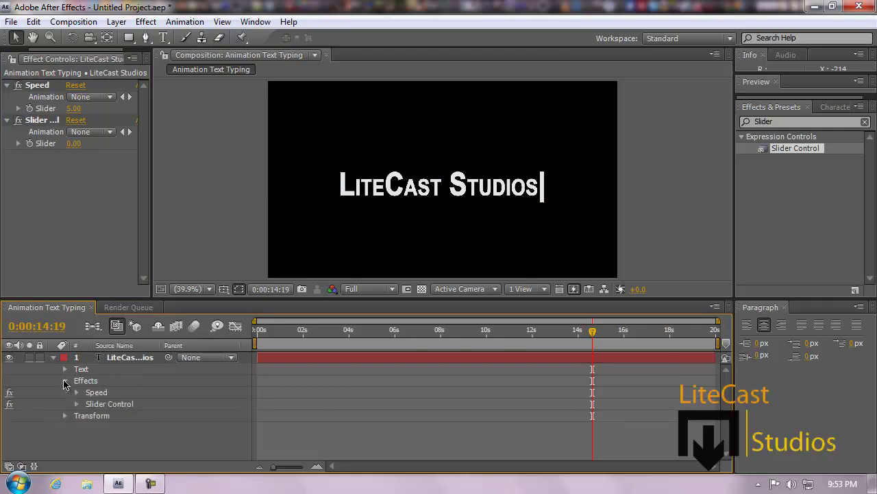
right_click(89, 404)
click(129, 424)
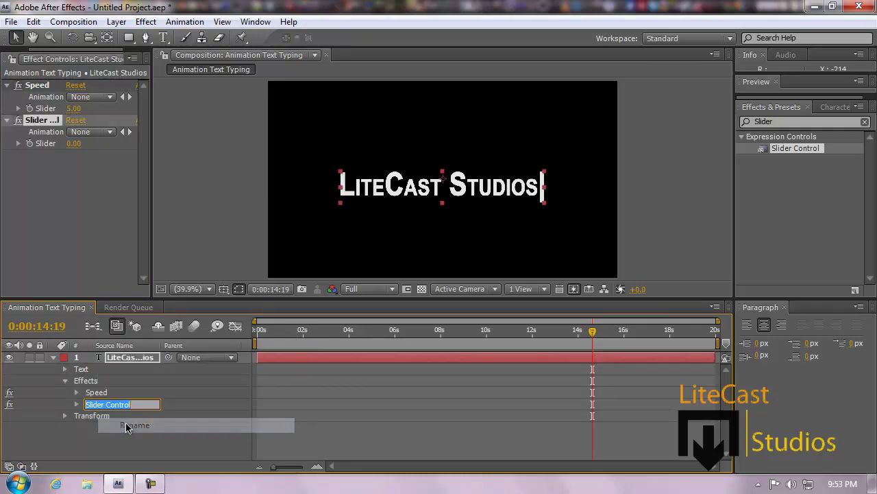
text(Start)
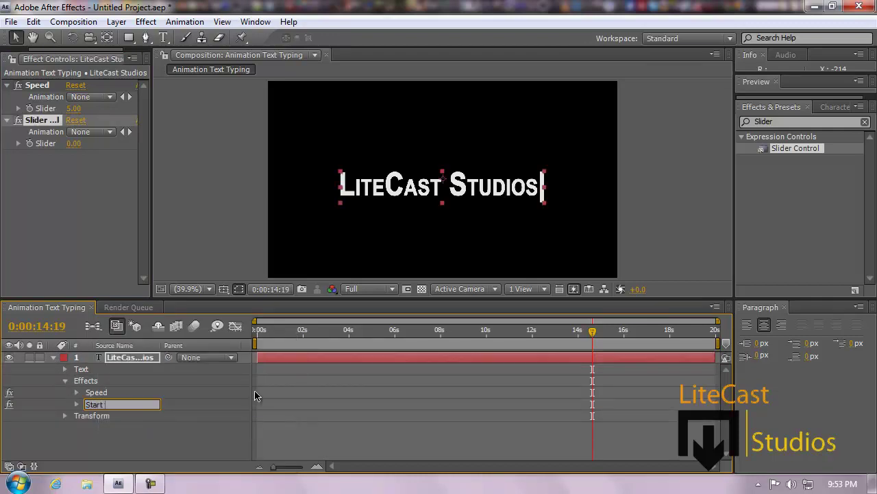
text( At)
click(49, 393)
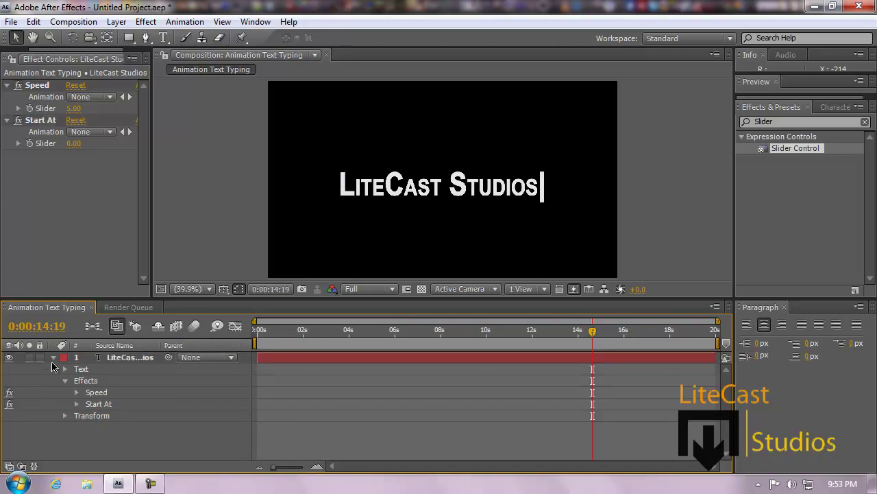
Step: Reveal the Source Text expression again and set the Start At slider to 5
click(54, 358)
click(55, 358)
click(65, 368)
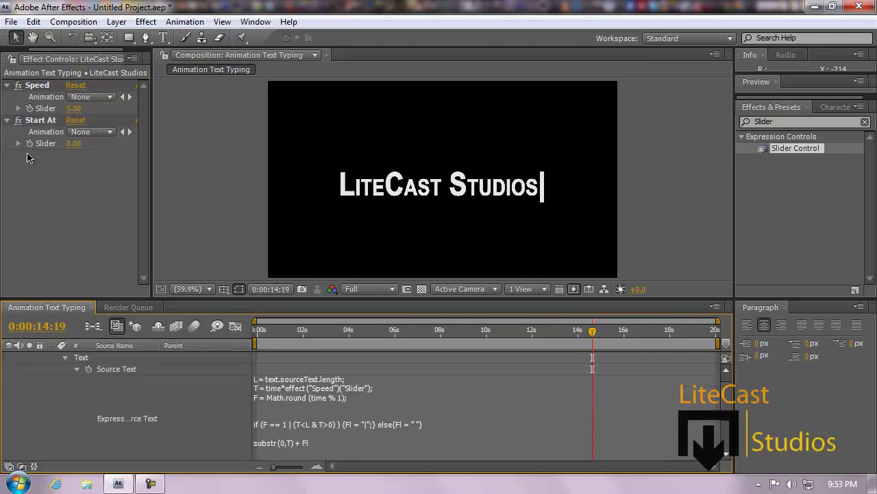
click(74, 143)
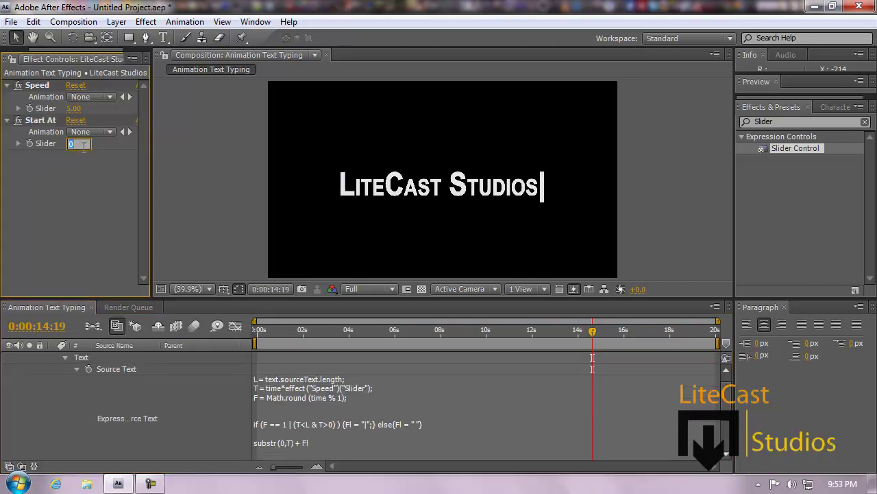
text(5)
key(Return)
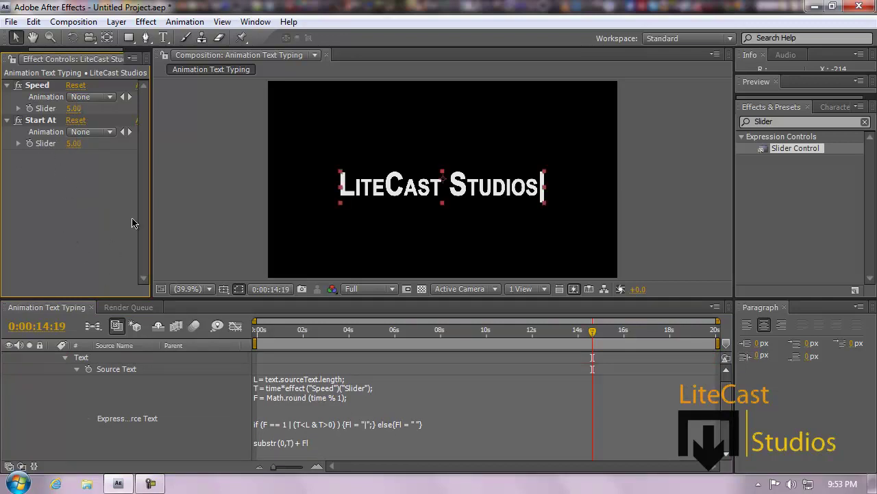
Step: In the T line, remove the closing semicolon and append -effect ("Speed")("Slider") by copying the existing Speed slider term
click(303, 402)
click(369, 400)
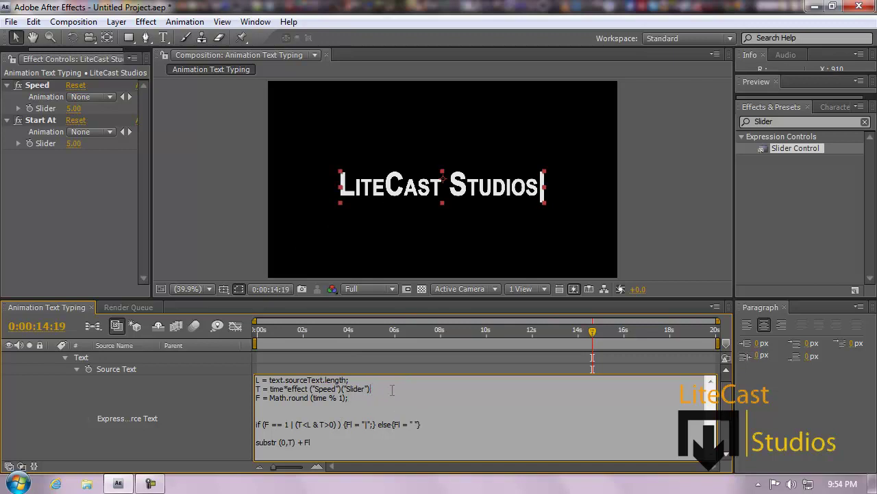
mouse_move(373, 388)
mouse_down()
mouse_move(302, 393)
mouse_move(372, 389)
mouse_up()
key(Right)
click(341, 398)
drag(364, 389, 297, 393)
drag(375, 391, 297, 392)
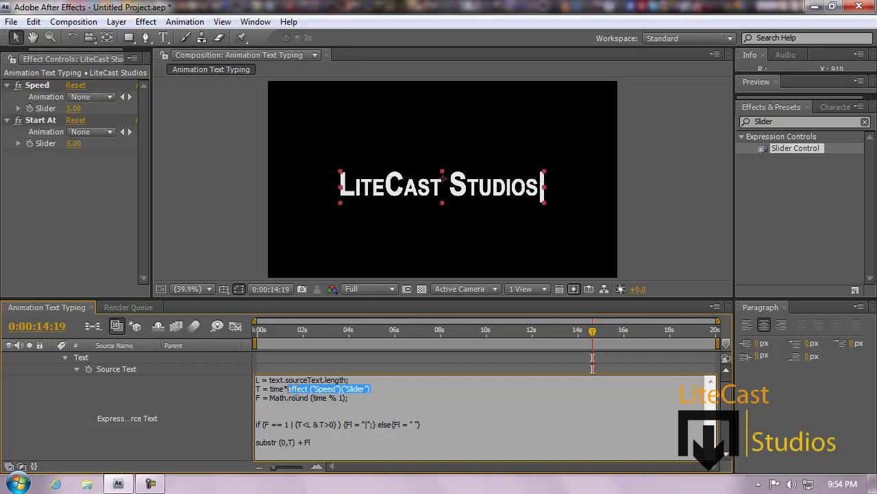
right_click(294, 392)
click(336, 245)
click(388, 380)
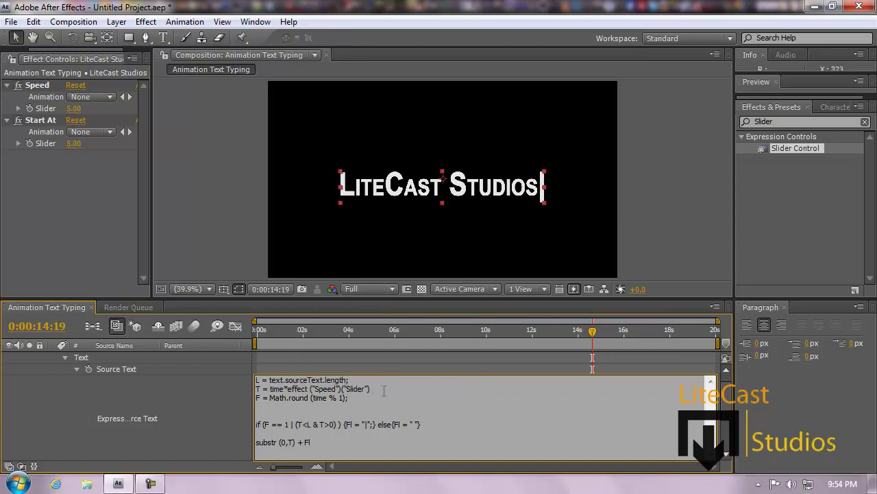
key(ctrl+v)
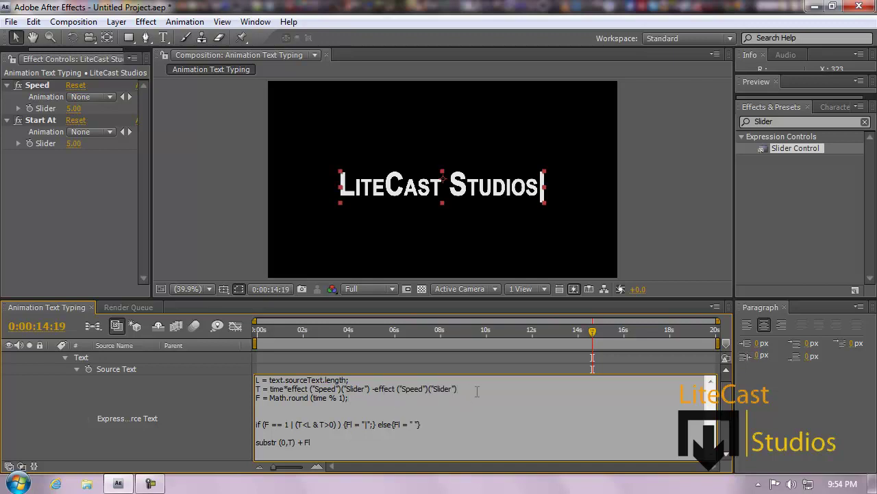
Step: In the T line, change the subtracted term's effect name to "Start At" and add a multiplication sign after its ("Slider")
mouse_move(477, 392)
mouse_down()
mouse_move(375, 388)
mouse_move(471, 391)
mouse_up()
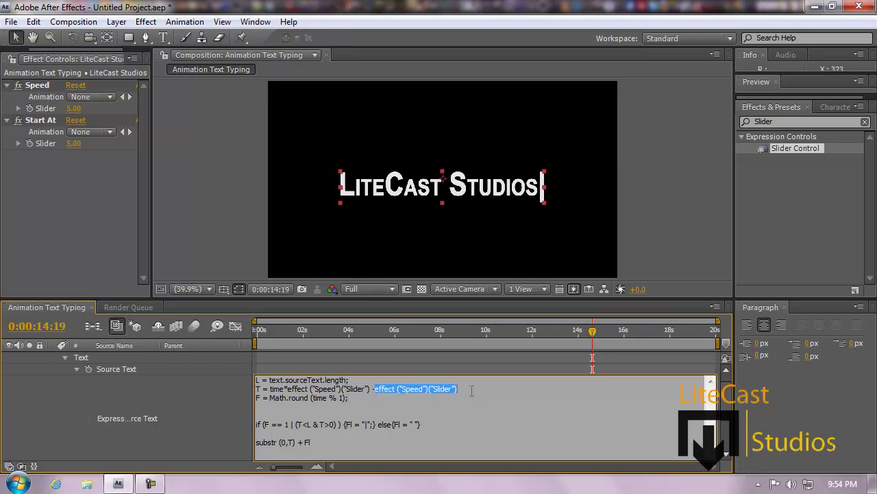
right_click(427, 390)
click(479, 257)
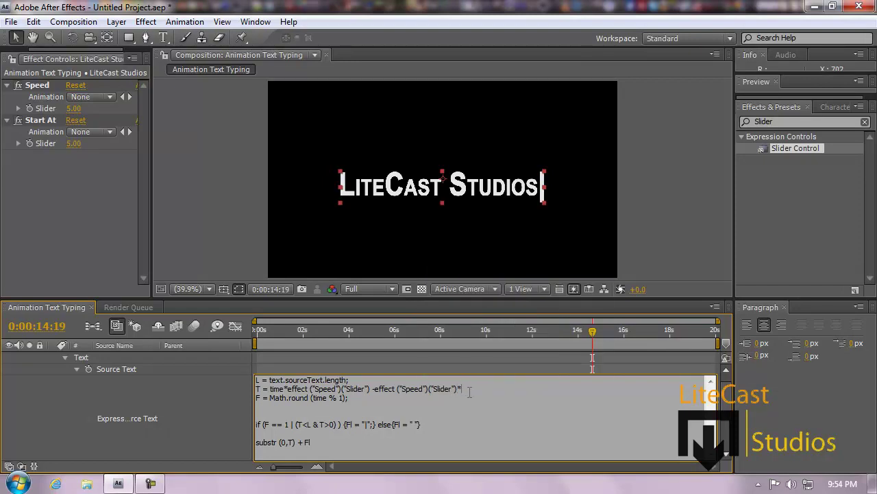
double_click(408, 389)
click(421, 389)
text(tart At)
Step: Copy effect ("Speed")("Slider") to the end of the T line, close it with a semicolon, and apply the expression
drag(370, 389, 296, 389)
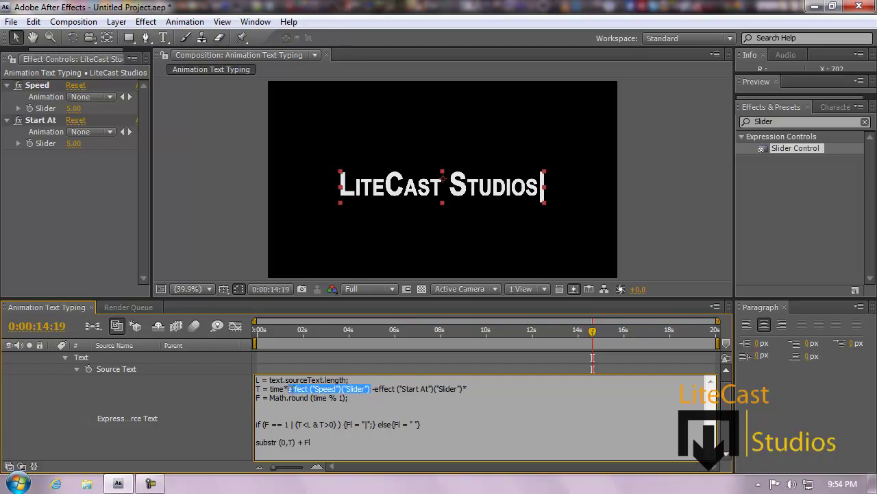
right_click(289, 388)
click(328, 242)
click(479, 388)
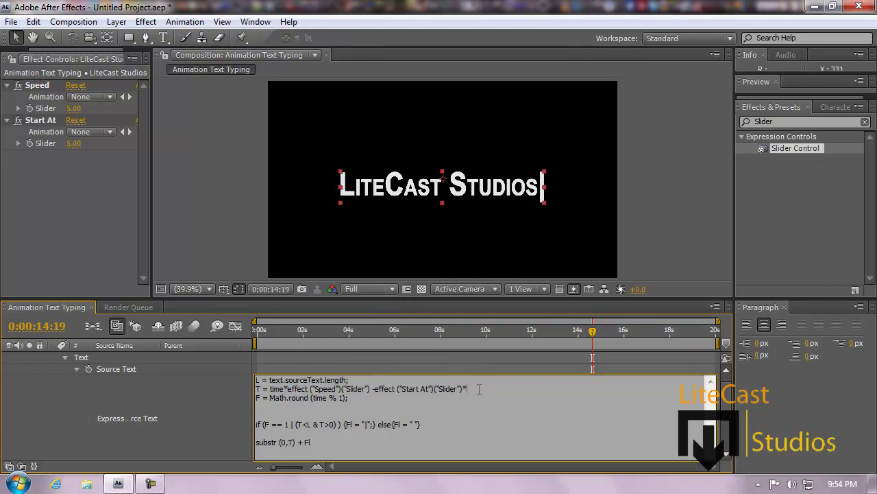
right_click(479, 389)
click(512, 258)
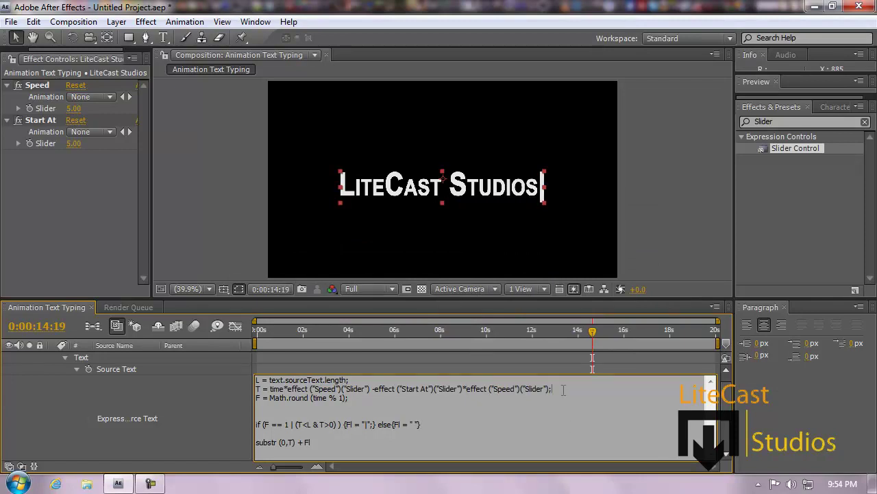
click(218, 401)
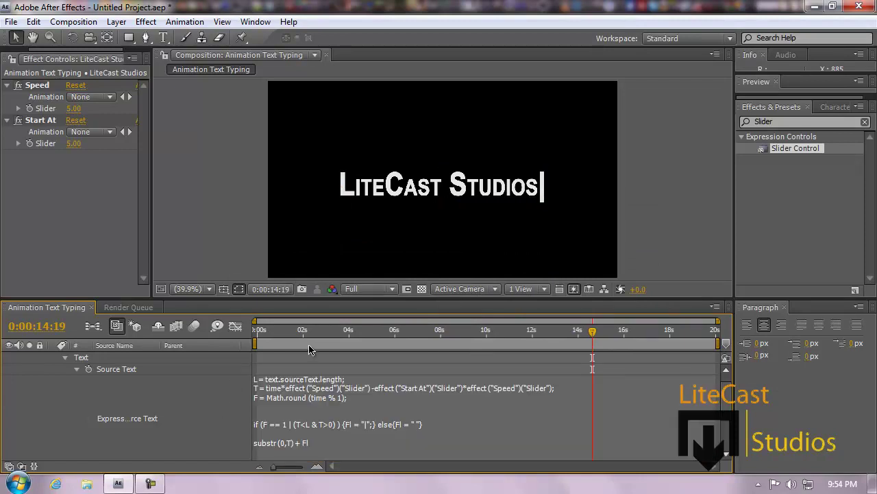
Step: Scrub the timeline to check when typing starts, and review the Speed and Start At terms in the T line
drag(305, 335, 391, 330)
click(358, 396)
click(353, 388)
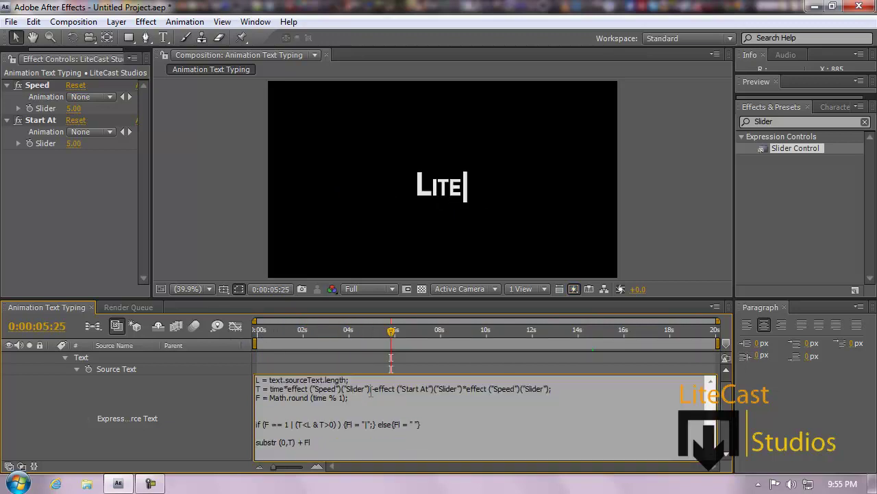
drag(371, 389, 259, 398)
click(336, 406)
drag(382, 389, 454, 389)
click(511, 389)
drag(274, 338, 454, 314)
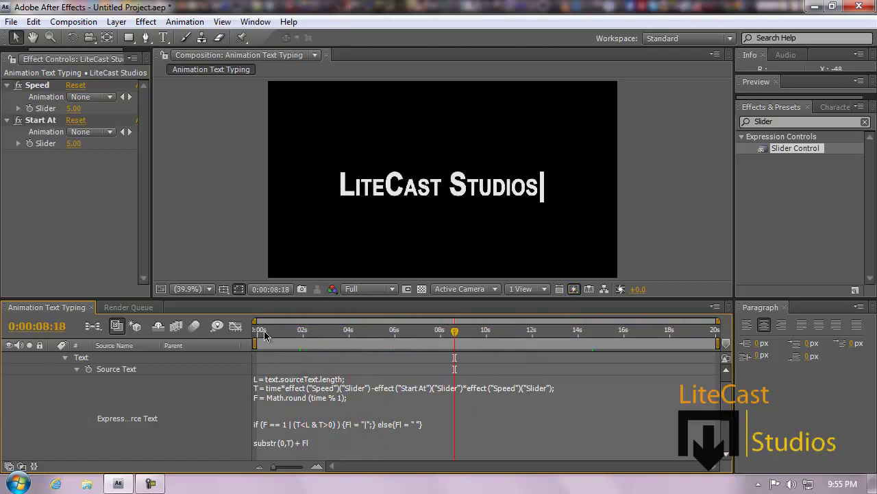
drag(265, 331, 290, 330)
Step: Set the Start At slider to 3 and scrub through the timeline to preview the typing
click(74, 143)
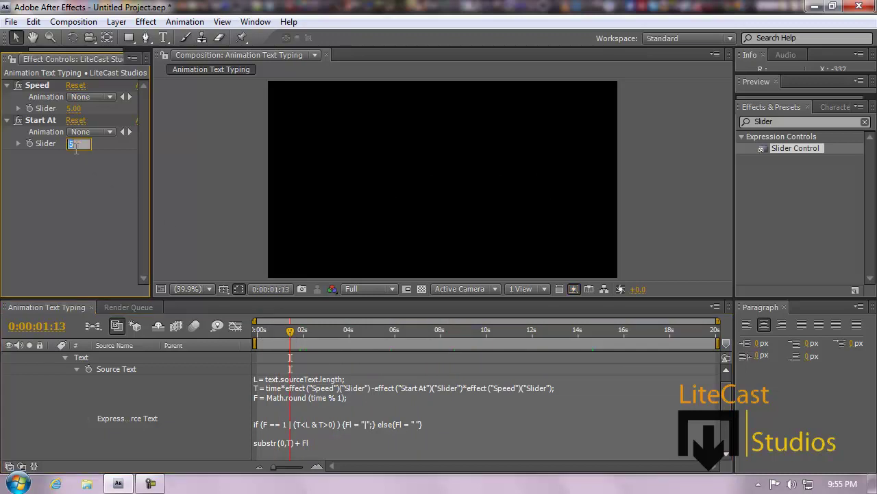
text(3)
key(Return)
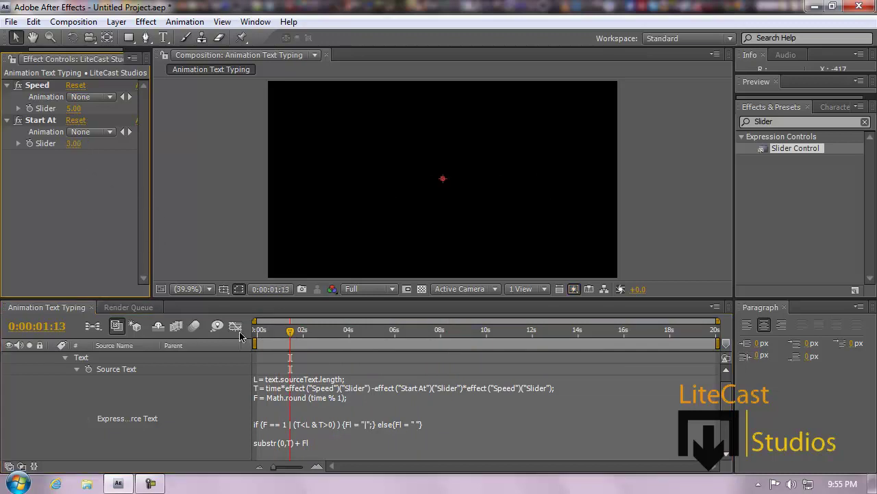
drag(290, 330, 470, 333)
Step: Set the Speed slider to 8 and scrub through the timeline to preview the typing and cursor blinking
click(75, 109)
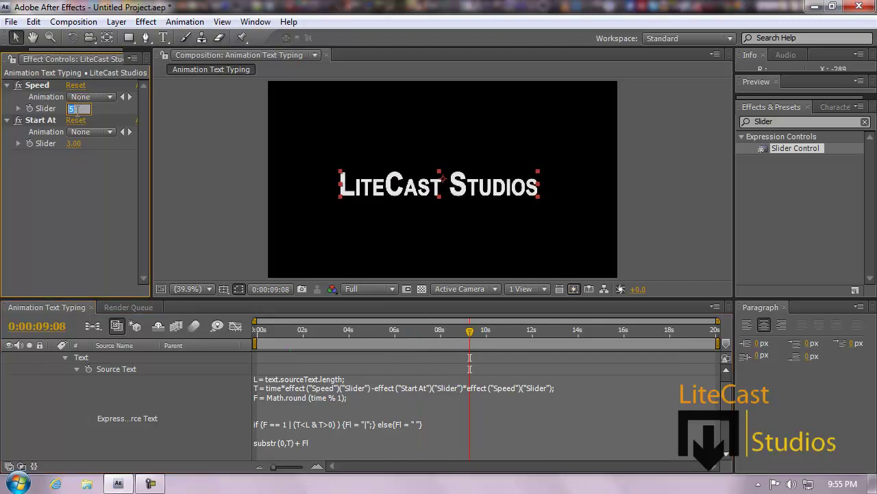
key(Return)
drag(323, 336, 486, 336)
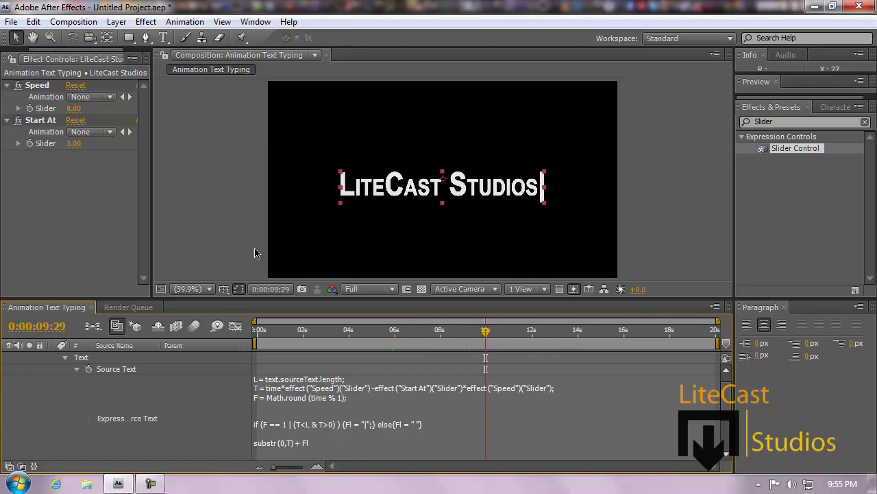
click(430, 336)
drag(416, 336, 374, 336)
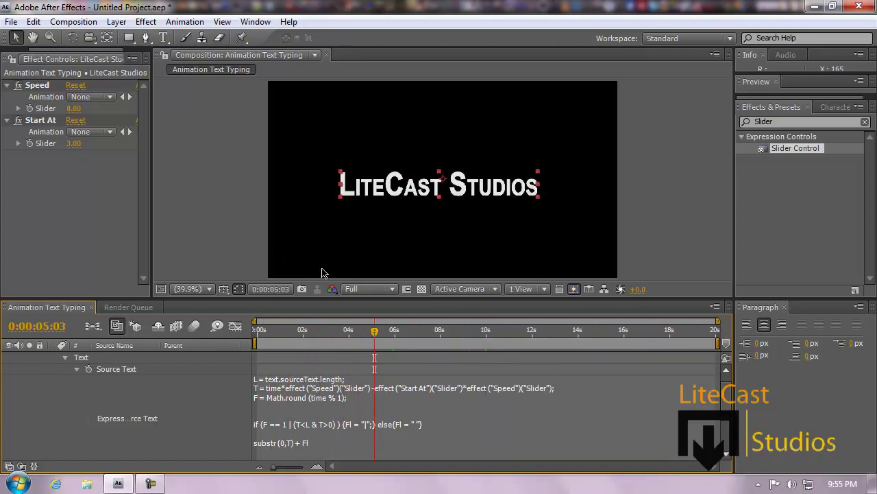
click(395, 336)
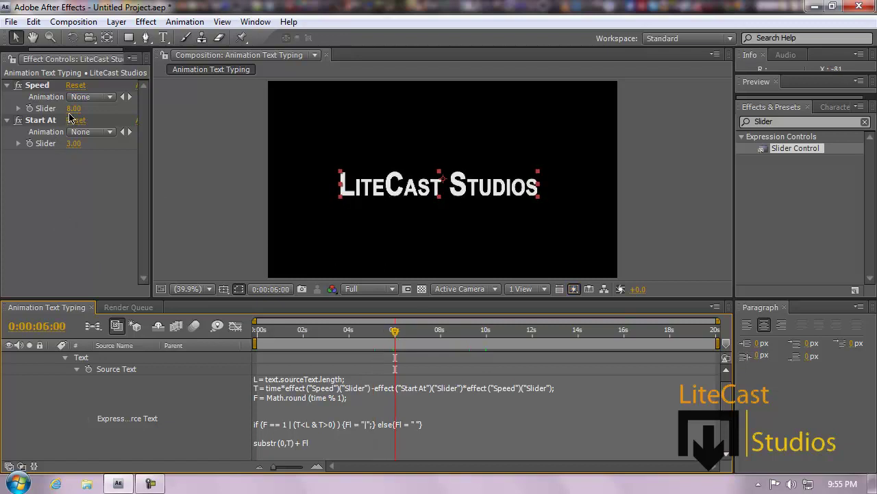
click(279, 332)
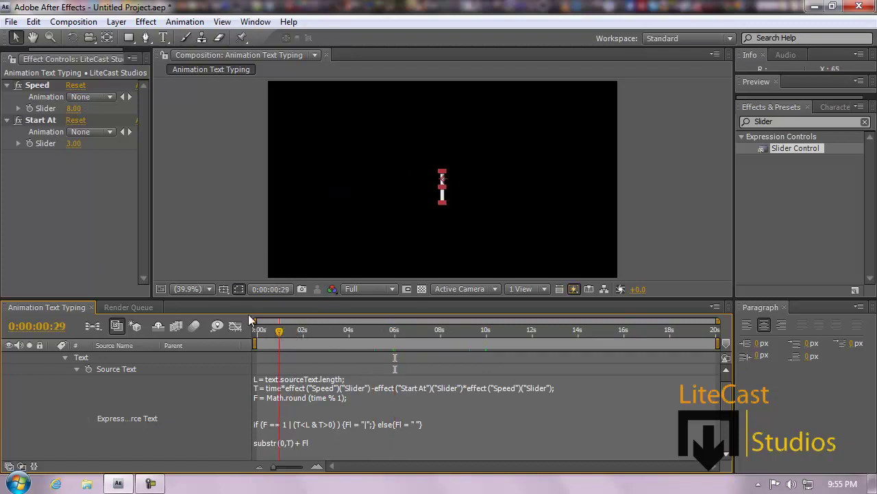
drag(264, 333, 452, 339)
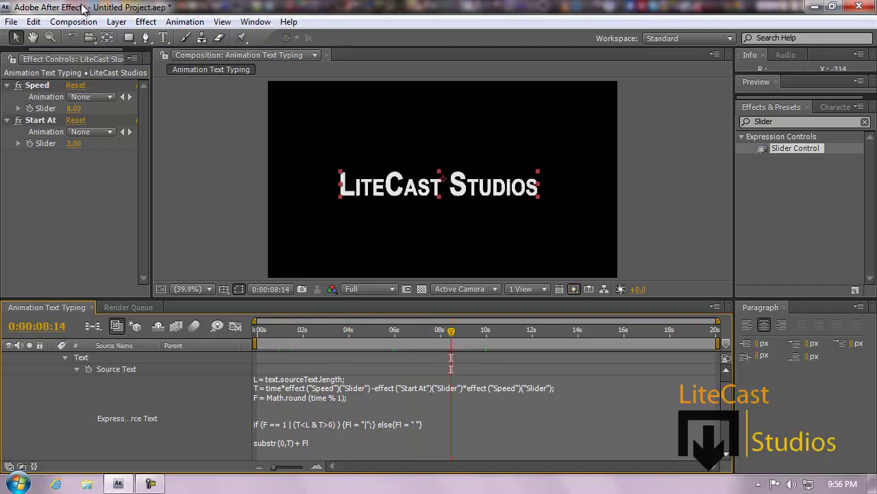
Step: Set the composition's duration to 0:00:10:00 and return the current time to 0:00:00:00
click(74, 22)
click(106, 58)
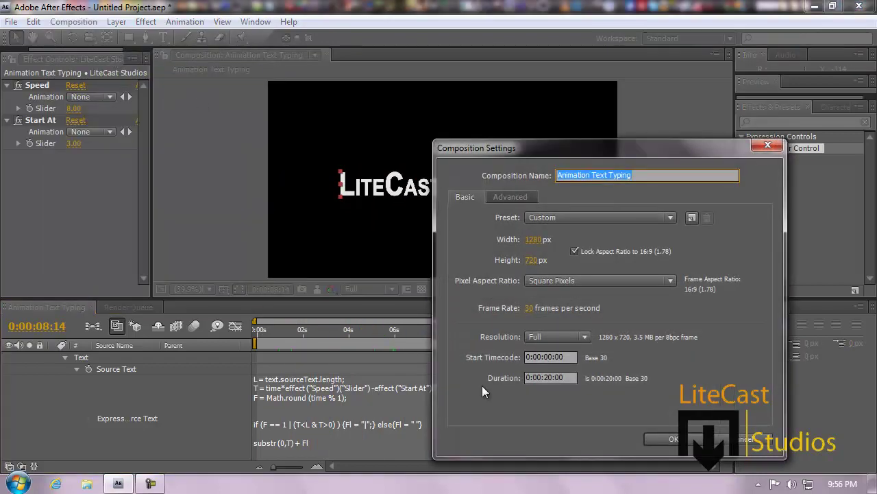
click(548, 377)
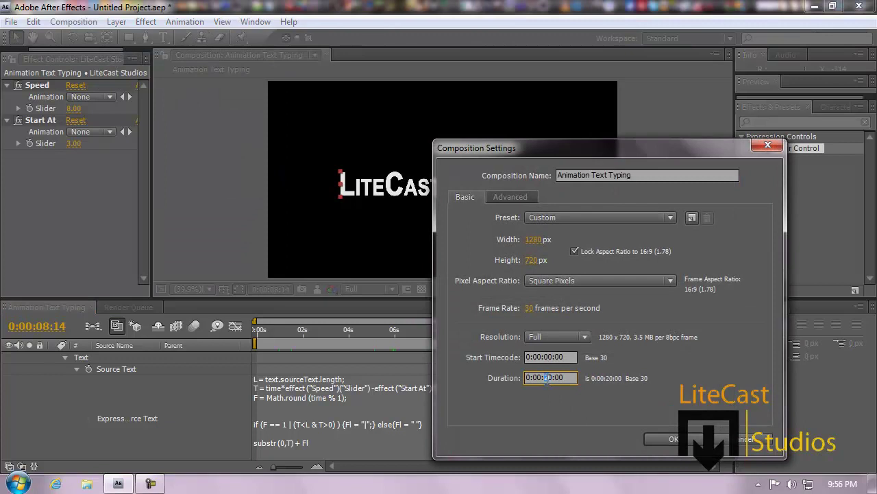
click(685, 441)
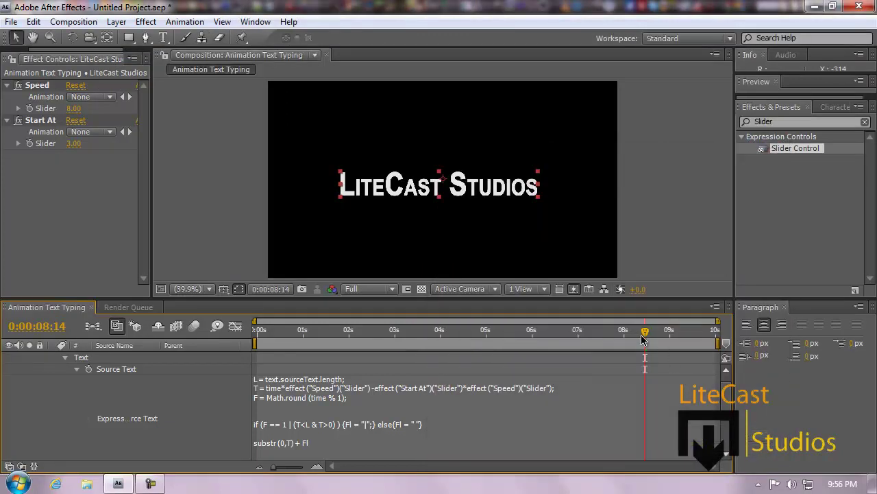
drag(645, 337, 391, 334)
drag(329, 337, 254, 325)
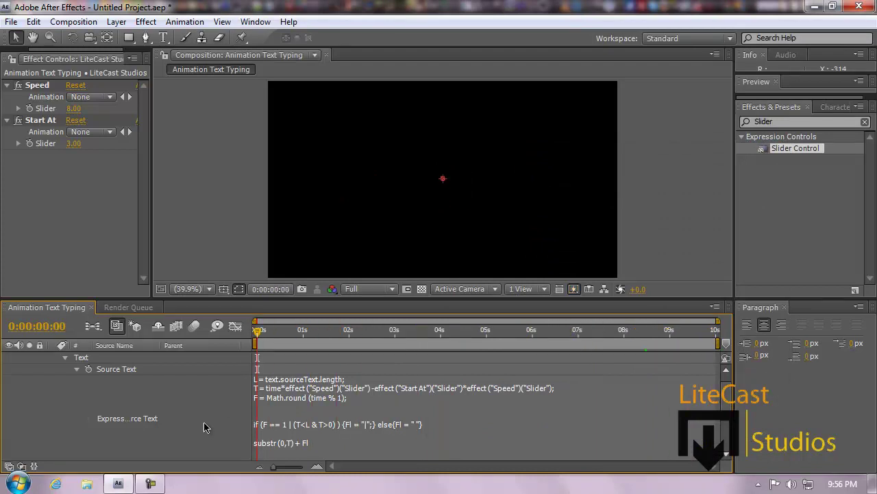
Step: Collapse the text layer's Text and Effects groups, and glance at the render queue before returning to the composition's timeline
click(77, 369)
click(65, 369)
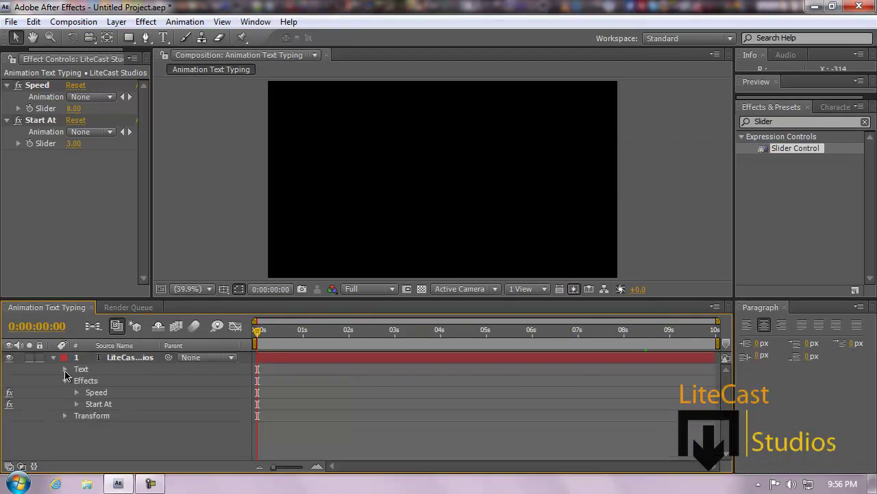
click(66, 381)
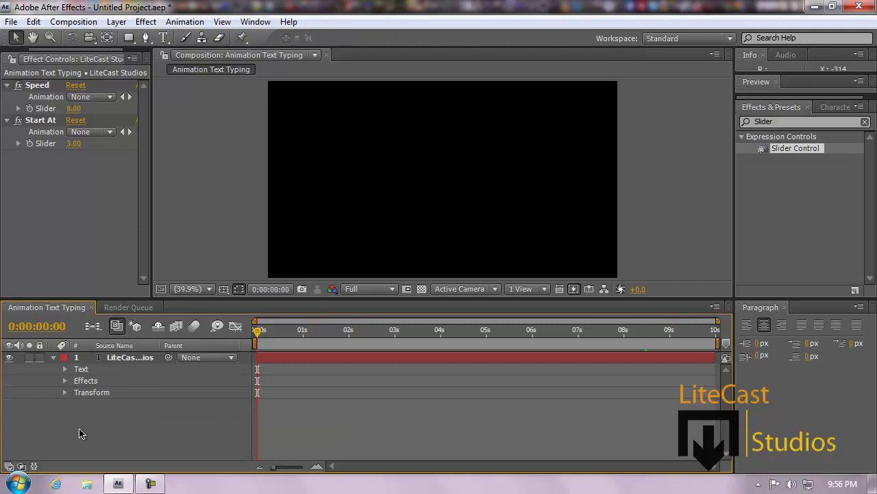
click(132, 307)
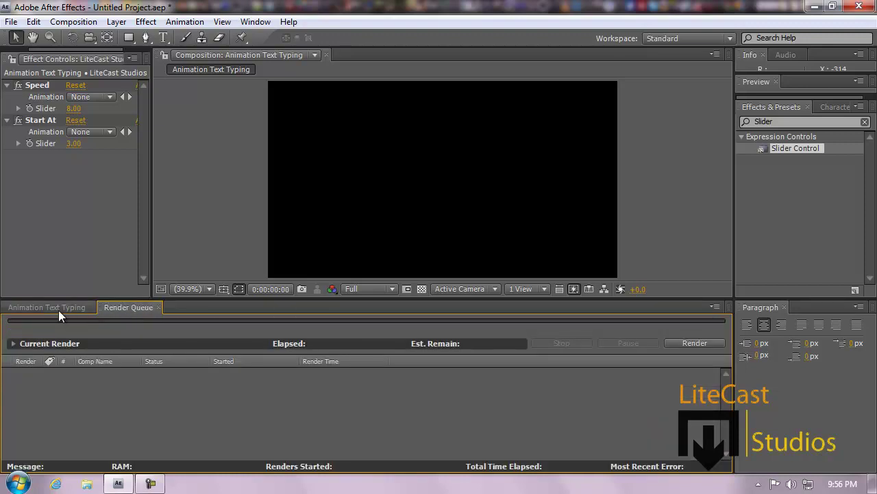
click(58, 310)
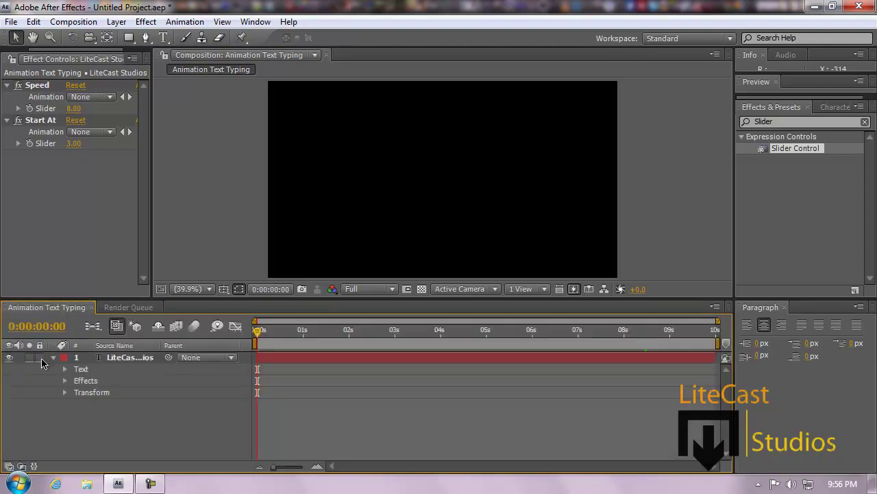